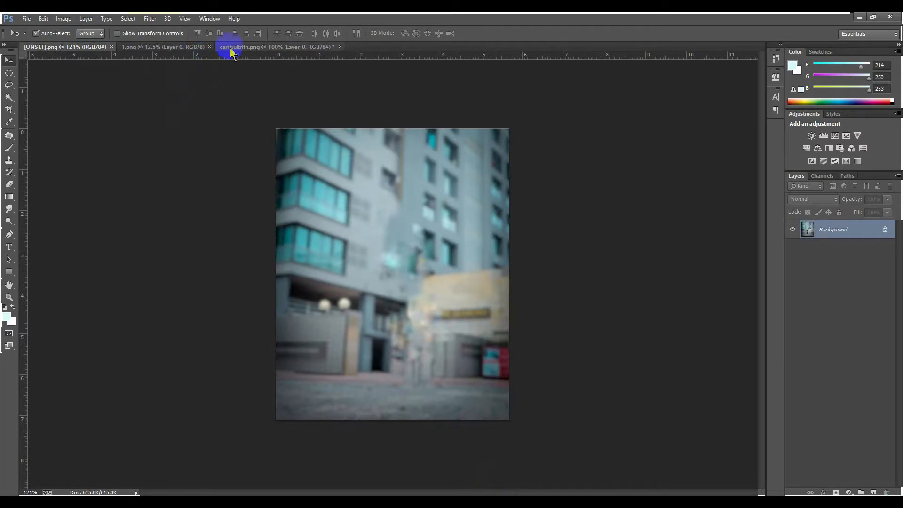
Convert the building image's locked Background into a regular layer and copy it into the 1.png document.
{"action": "left_click", "coordinate": [228, 47]}
{"action": "left_click", "coordinate": [169, 47]}
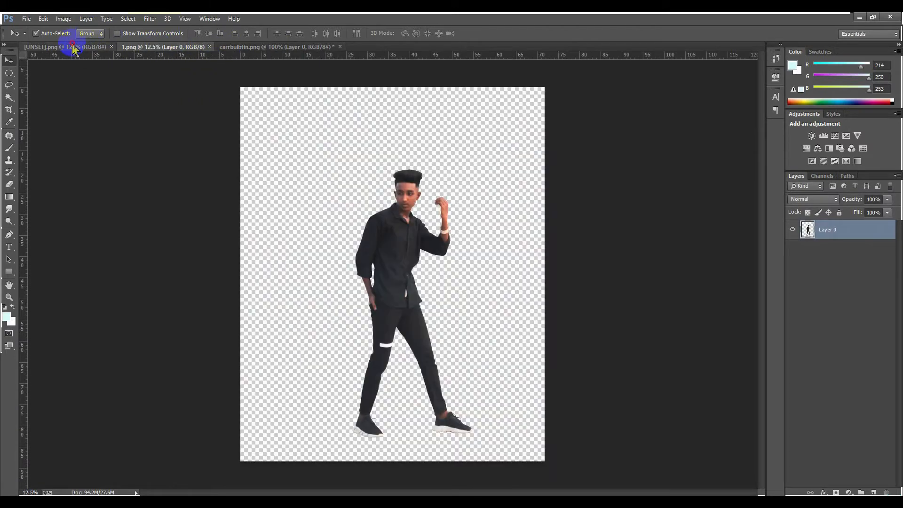
{"action": "left_click", "coordinate": [74, 47]}
{"action": "double_click", "coordinate": [887, 237]}
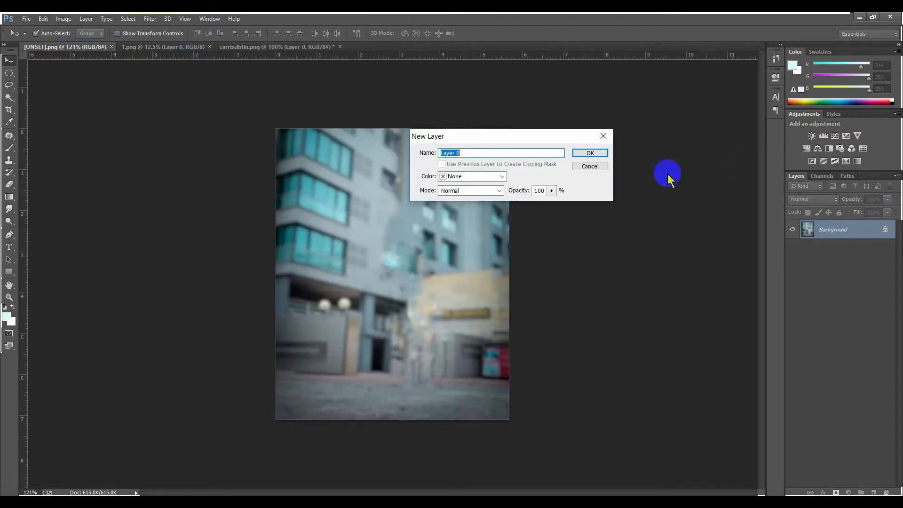
{"action": "left_click", "coordinate": [593, 151]}
{"action": "mouse_move", "coordinate": [382, 241]}
{"action": "left_mouse_down"}
{"action": "mouse_move", "coordinate": [285, 84]}
{"action": "mouse_move", "coordinate": [202, 49]}
{"action": "mouse_move", "coordinate": [282, 108]}
{"action": "mouse_move", "coordinate": [383, 239]}
{"action": "mouse_move", "coordinate": [393, 233]}
{"action": "left_mouse_up"}
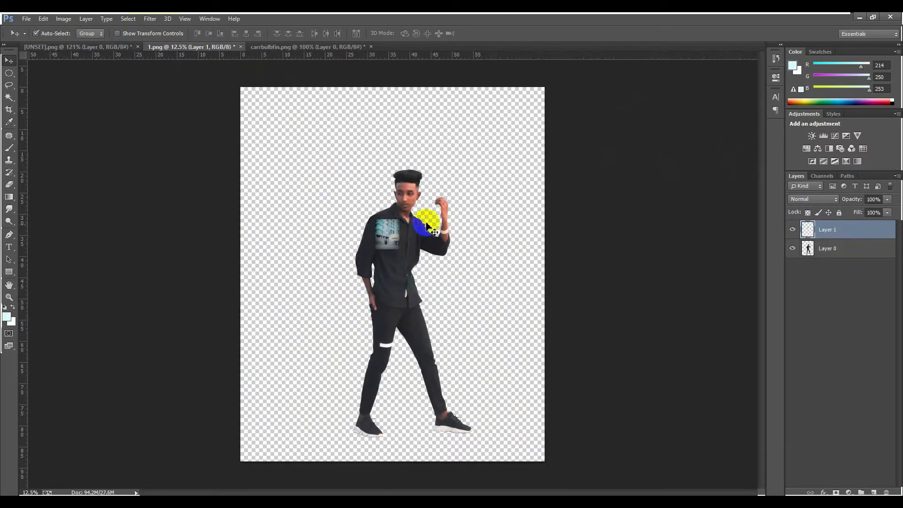
Move the building layer beneath the man's layer in the stacking order and select it.
{"action": "left_click_drag", "start_coordinate": [828, 231], "coordinate": [828, 257]}
{"action": "left_click", "coordinate": [833, 234]}
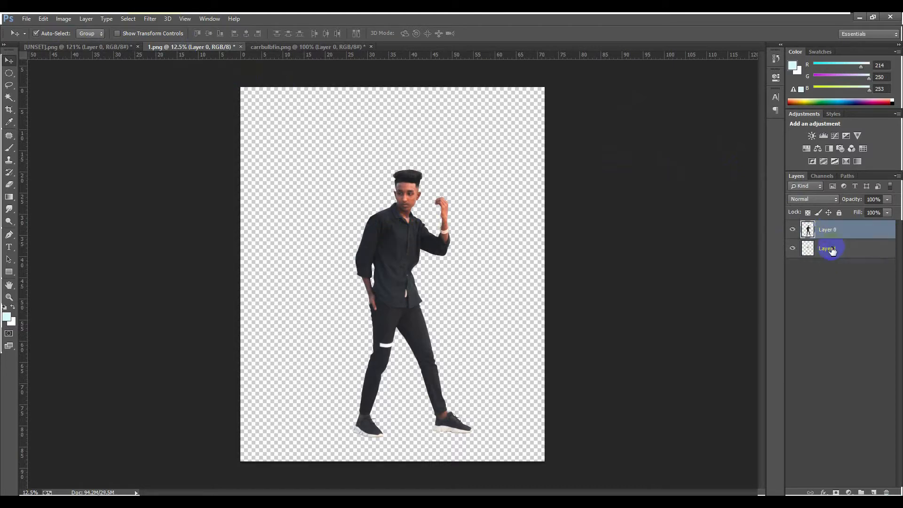
{"action": "left_click", "coordinate": [828, 252]}
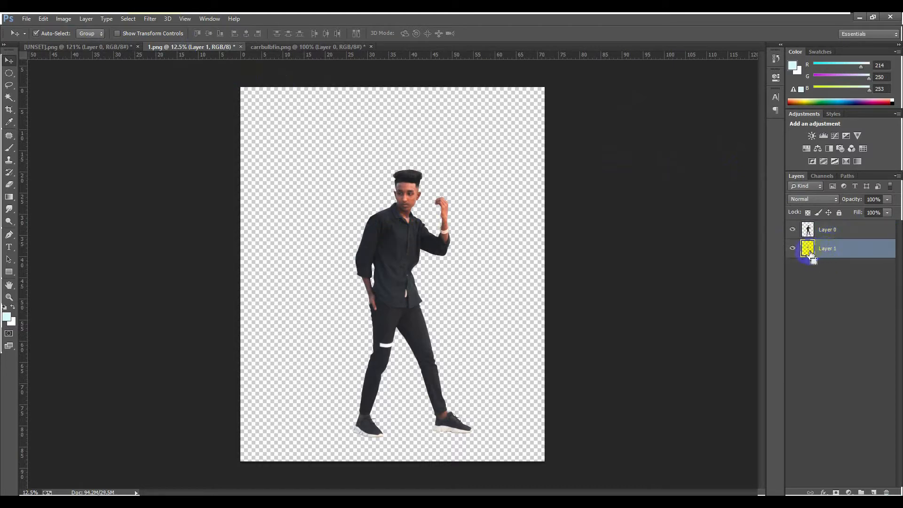
Scale the building layer proportionally to about 1271% and position it to fill the whole canvas behind the man.
{"action": "key", "text": "ctrl+t"}
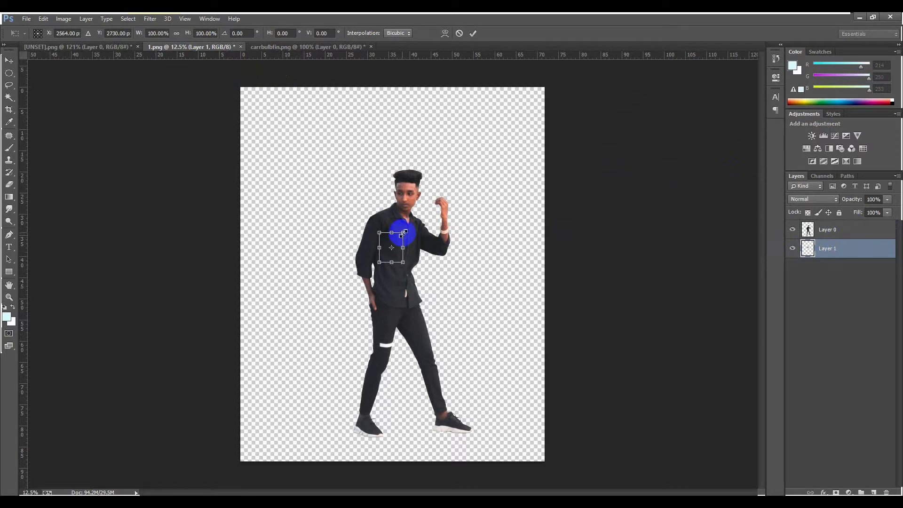
{"action": "left_click_drag", "start_coordinate": [403, 234], "coordinate": [517, 91]}
{"action": "left_click_drag", "start_coordinate": [452, 126], "coordinate": [456, 152]}
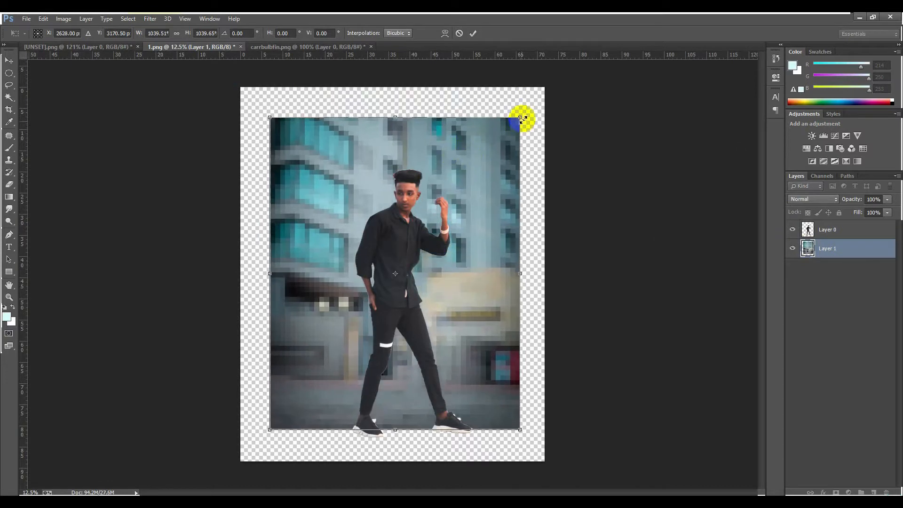
{"action": "left_click_drag", "start_coordinate": [520, 116], "coordinate": [540, 85]}
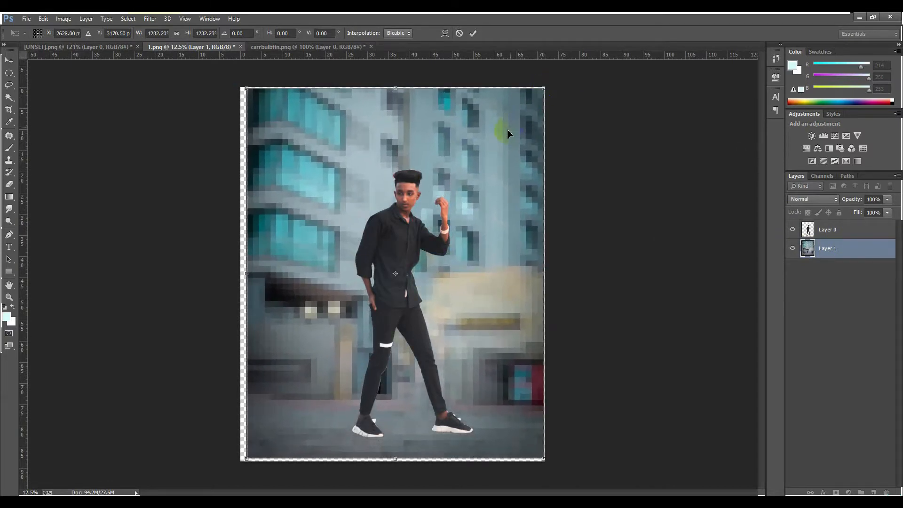
{"action": "left_click_drag", "start_coordinate": [500, 133], "coordinate": [494, 132]}
{"action": "left_click_drag", "start_coordinate": [537, 88], "coordinate": [543, 80]}
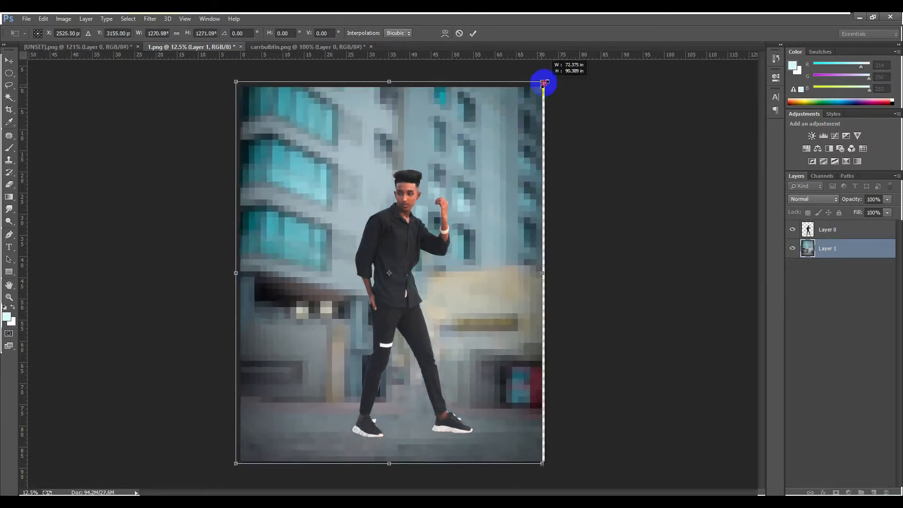
{"action": "left_click_drag", "start_coordinate": [512, 117], "coordinate": [514, 121]}
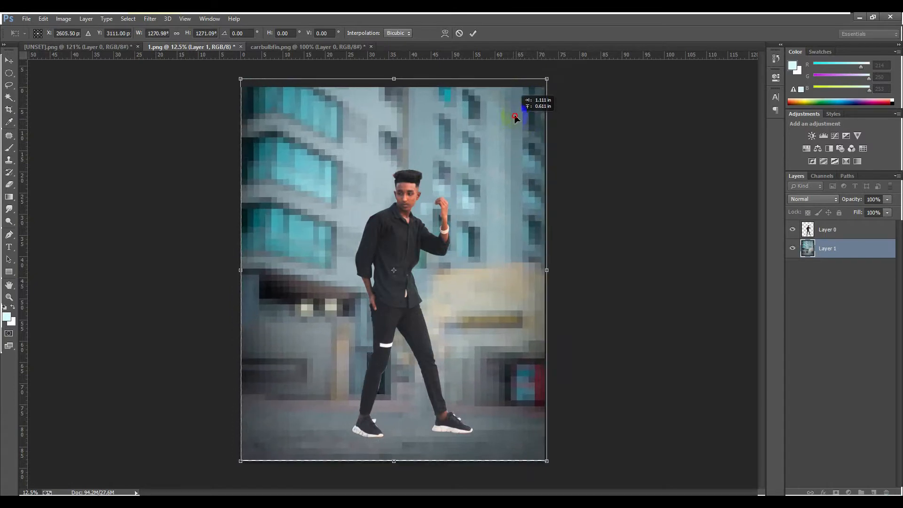
{"action": "left_click", "coordinate": [471, 34]}
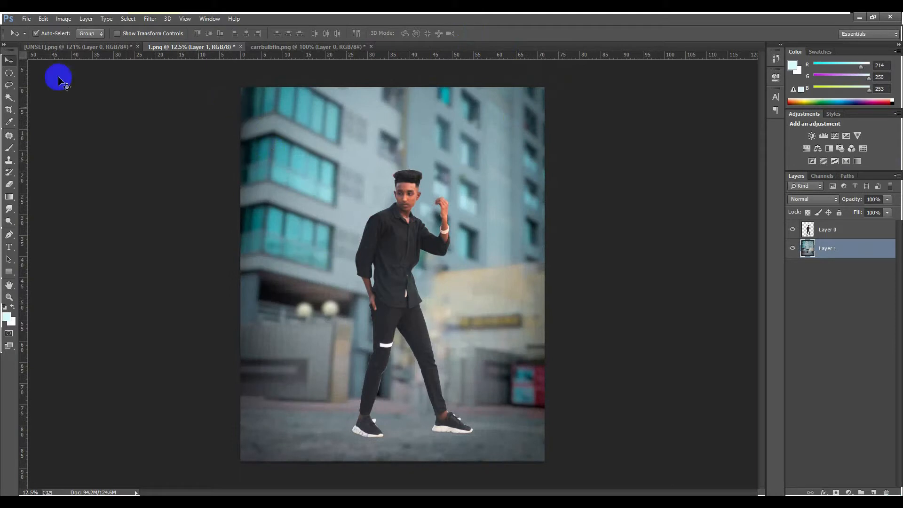
Scale the man's layer down to about 89% and place him standing on the ground, slightly right of the canvas centre.
{"action": "left_click", "coordinate": [835, 234]}
{"action": "mouse_move", "coordinate": [400, 240]}
{"action": "left_mouse_down"}
{"action": "mouse_move", "coordinate": [347, 236]}
{"action": "mouse_move", "coordinate": [403, 196]}
{"action": "mouse_move", "coordinate": [398, 236]}
{"action": "left_mouse_up"}
{"action": "key", "text": "ctrl+t"}
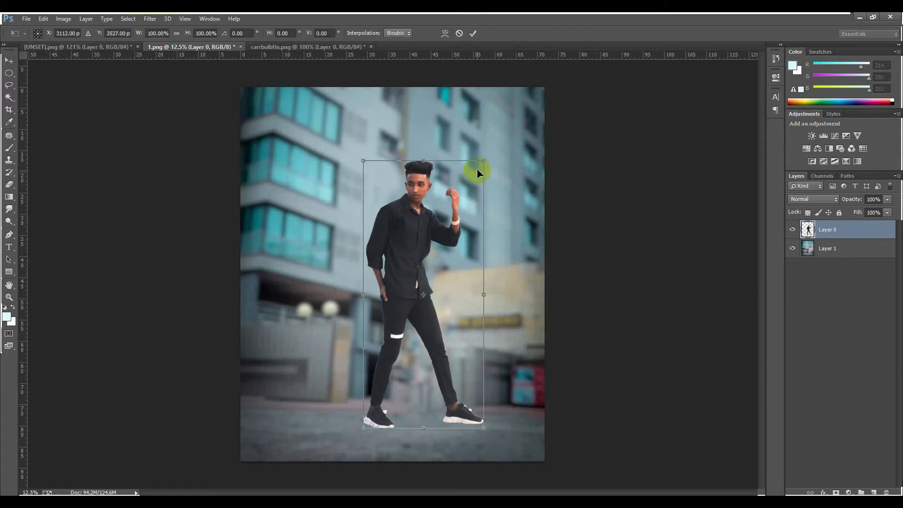
{"action": "left_click_drag", "start_coordinate": [482, 162], "coordinate": [475, 177]}
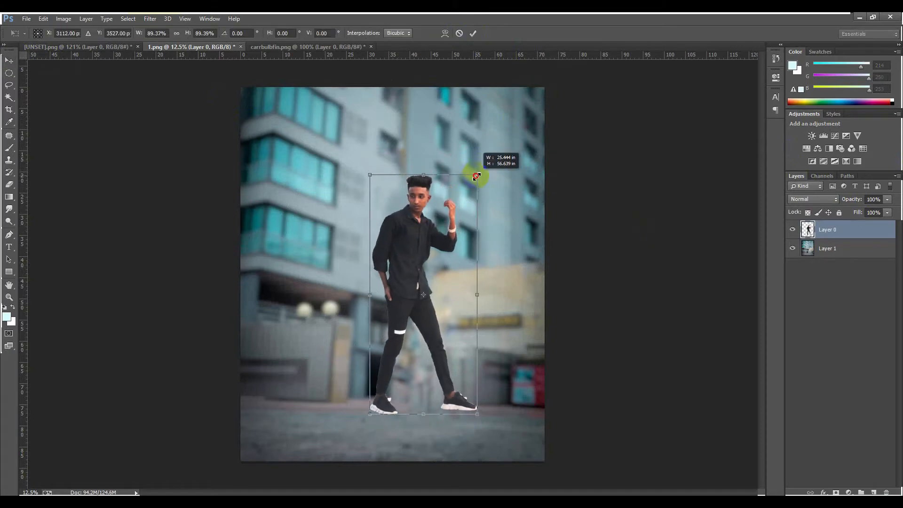
{"action": "left_click_drag", "start_coordinate": [414, 222], "coordinate": [409, 245]}
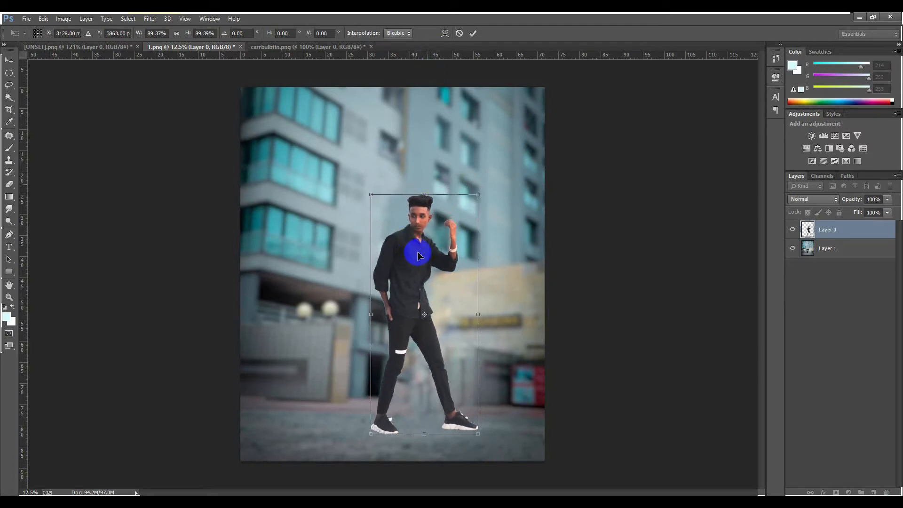
{"action": "left_click", "coordinate": [474, 33]}
{"action": "left_click", "coordinate": [444, 208]}
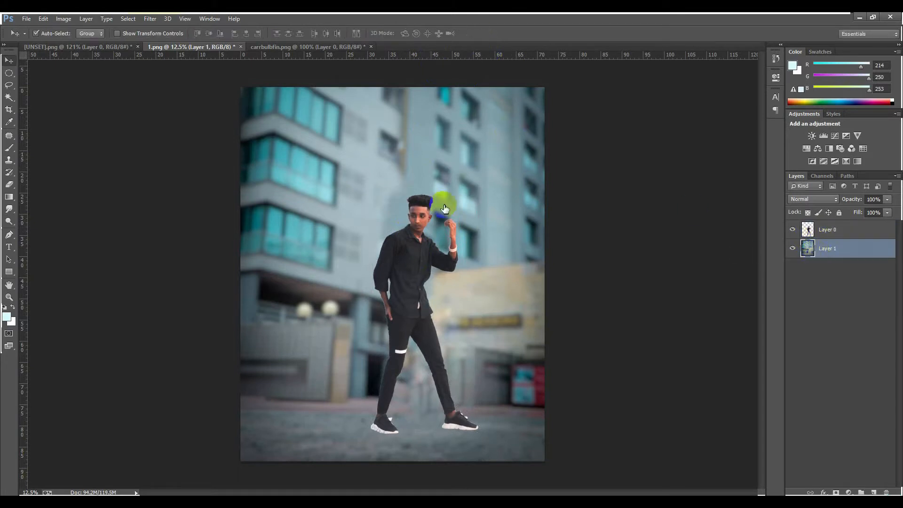
Extend the canvas slightly beyond its upper edge with the Crop tool and apply the crop.
{"action": "left_click", "coordinate": [9, 110]}
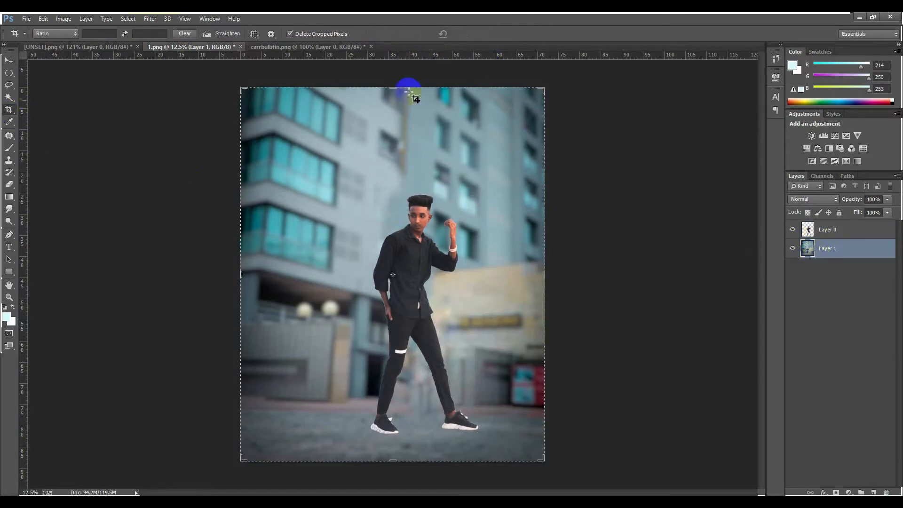
{"action": "left_click_drag", "start_coordinate": [403, 86], "coordinate": [400, 81]}
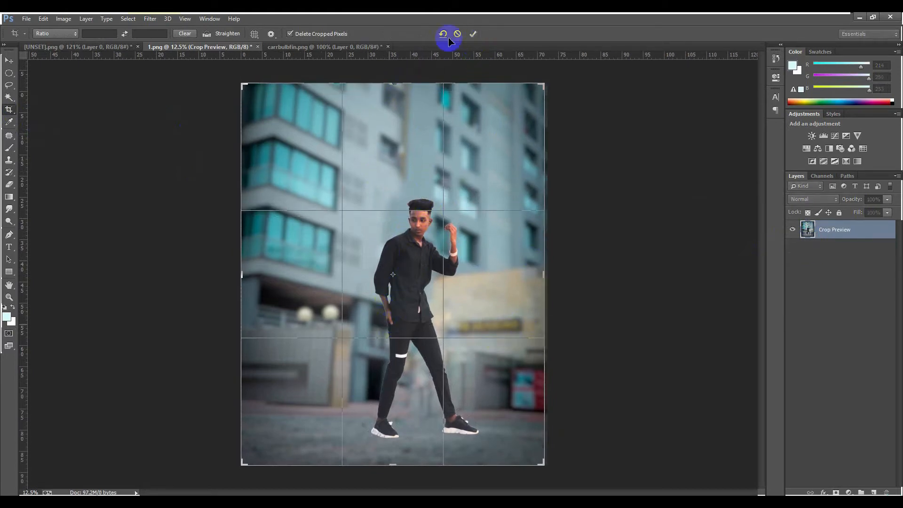
{"action": "left_click", "coordinate": [474, 34]}
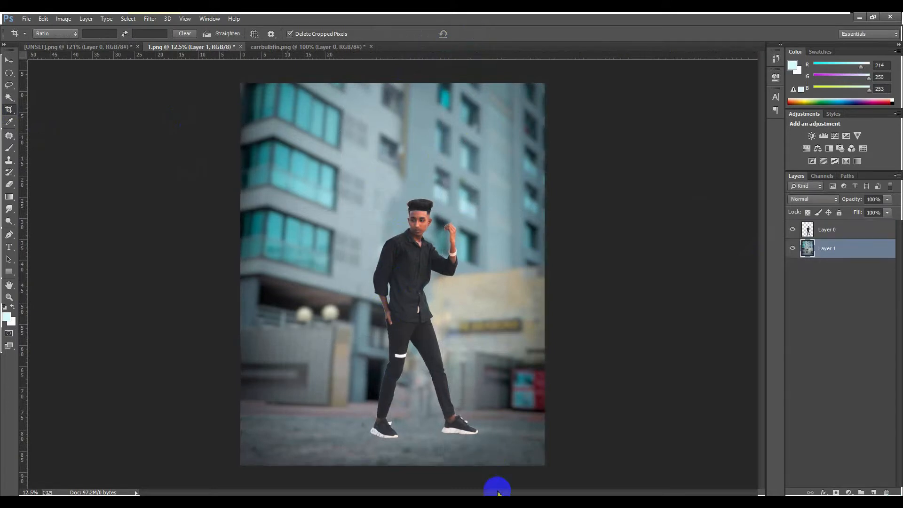
Nudge the man's layer slightly upward with the Move tool.
{"action": "left_click", "coordinate": [10, 63]}
{"action": "mouse_move", "coordinate": [410, 272]}
{"action": "left_mouse_down"}
{"action": "mouse_move", "coordinate": [393, 272]}
{"action": "mouse_move", "coordinate": [405, 278]}
{"action": "mouse_move", "coordinate": [403, 268]}
{"action": "left_mouse_up"}
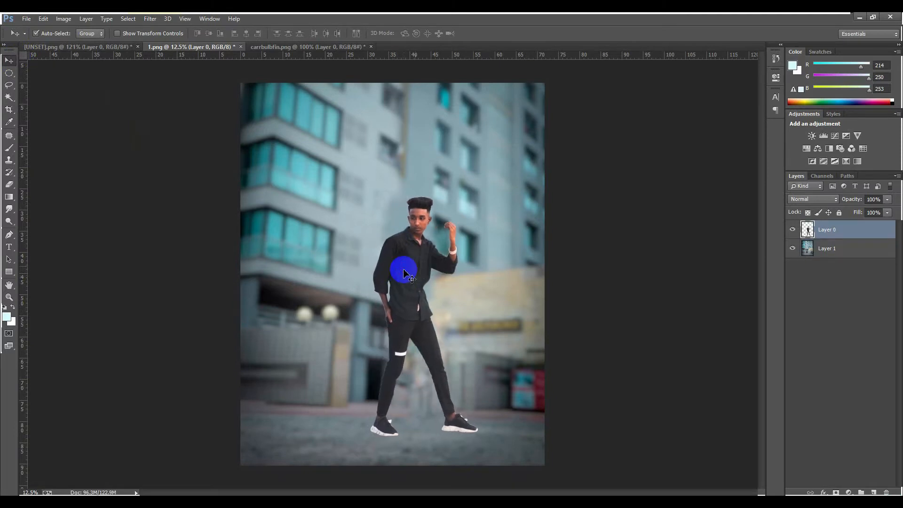
{"action": "left_click", "coordinate": [841, 261]}
Apply the Camera Raw filter to the man's layer with a lowered Temperature for a cooler, bluer tone.
{"action": "left_click", "coordinate": [826, 230]}
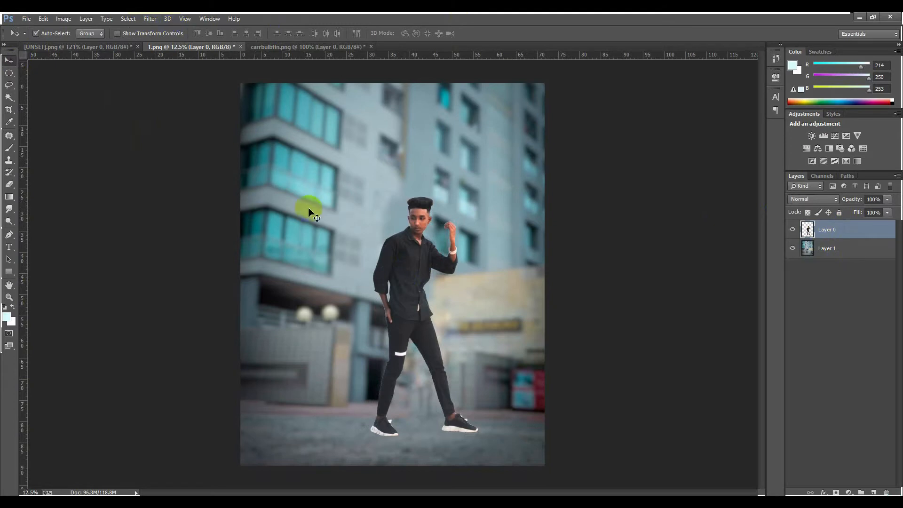
{"action": "left_click", "coordinate": [151, 20]}
{"action": "left_click", "coordinate": [193, 92]}
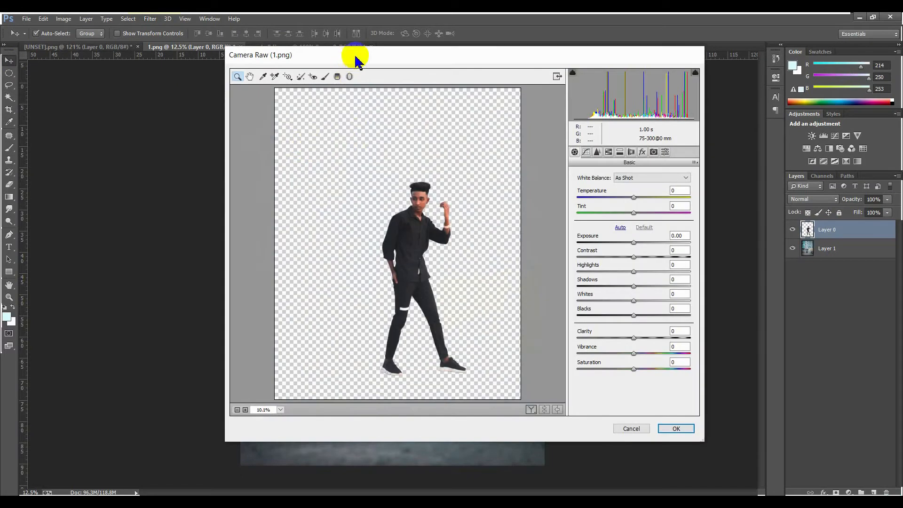
{"action": "left_click_drag", "start_coordinate": [362, 56], "coordinate": [343, 70]}
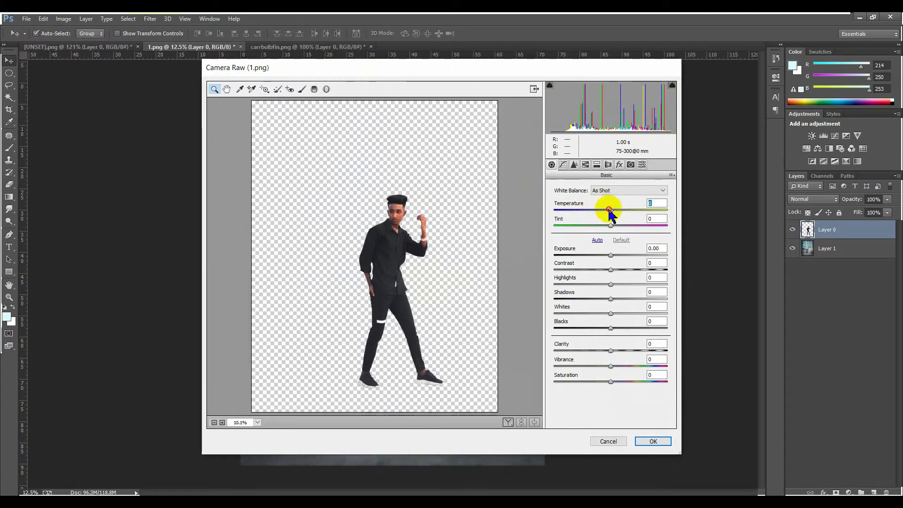
{"action": "left_click_drag", "start_coordinate": [609, 212], "coordinate": [598, 212]}
{"action": "left_click", "coordinate": [652, 441]}
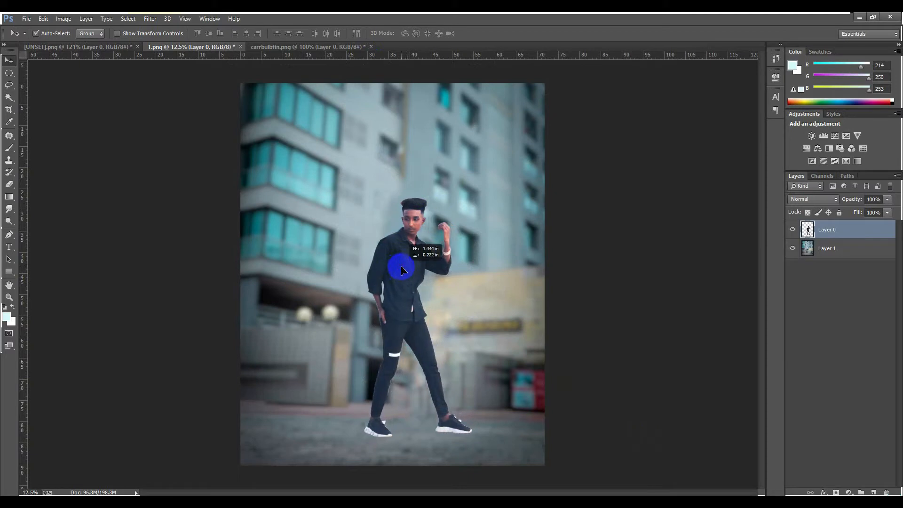
Copy the blue glow from carrbulbfin.png into 1.png and place its layer between the man and the building background.
{"action": "left_click", "coordinate": [265, 47]}
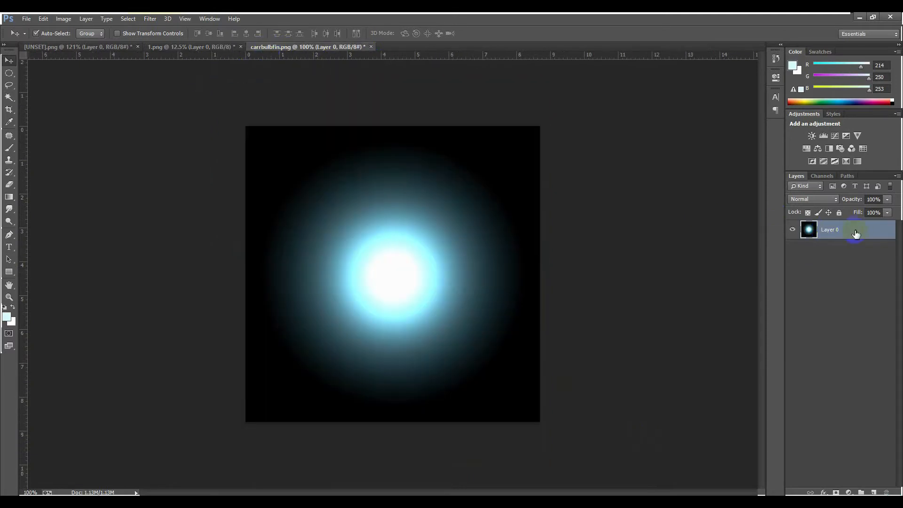
{"action": "mouse_move", "coordinate": [397, 268]}
{"action": "left_mouse_down"}
{"action": "mouse_move", "coordinate": [268, 207]}
{"action": "mouse_move", "coordinate": [91, 85]}
{"action": "mouse_move", "coordinate": [85, 51]}
{"action": "mouse_move", "coordinate": [161, 51]}
{"action": "mouse_move", "coordinate": [402, 279]}
{"action": "left_mouse_up"}
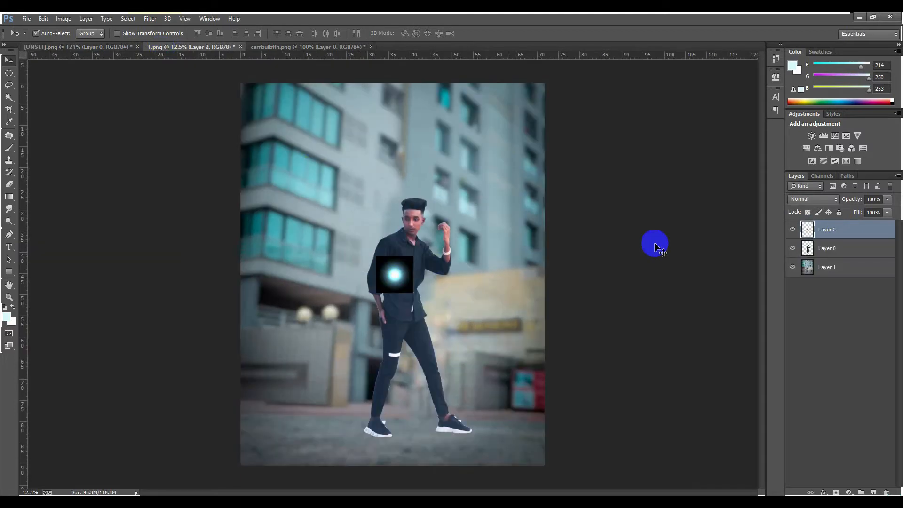
{"action": "left_click", "coordinate": [840, 252]}
{"action": "left_click", "coordinate": [840, 230]}
{"action": "left_click", "coordinate": [843, 270]}
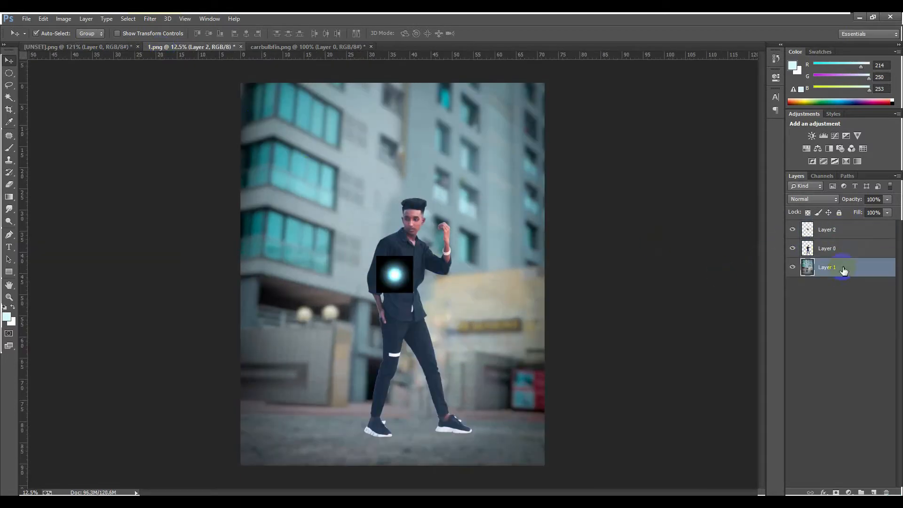
{"action": "left_click_drag", "start_coordinate": [842, 229], "coordinate": [839, 258]}
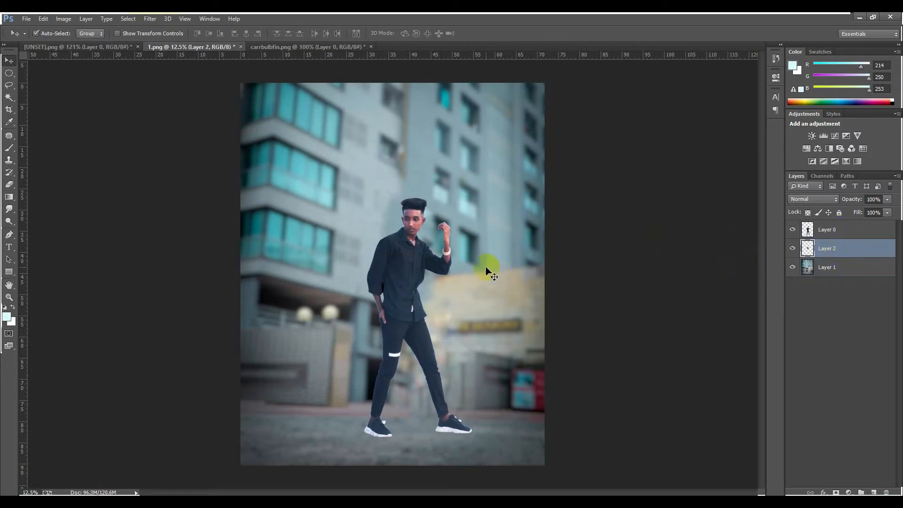
Scale the glow layer proportionally to about 868% and centre it behind the man's upper body.
{"action": "key", "text": "ctrl+t"}
{"action": "left_click_drag", "start_coordinate": [413, 257], "coordinate": [549, 108]}
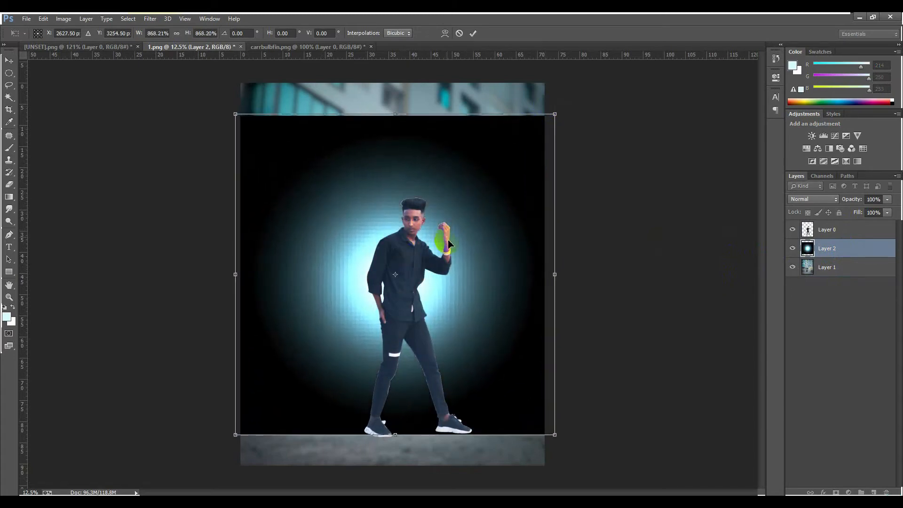
{"action": "left_click_drag", "start_coordinate": [471, 245], "coordinate": [478, 232]}
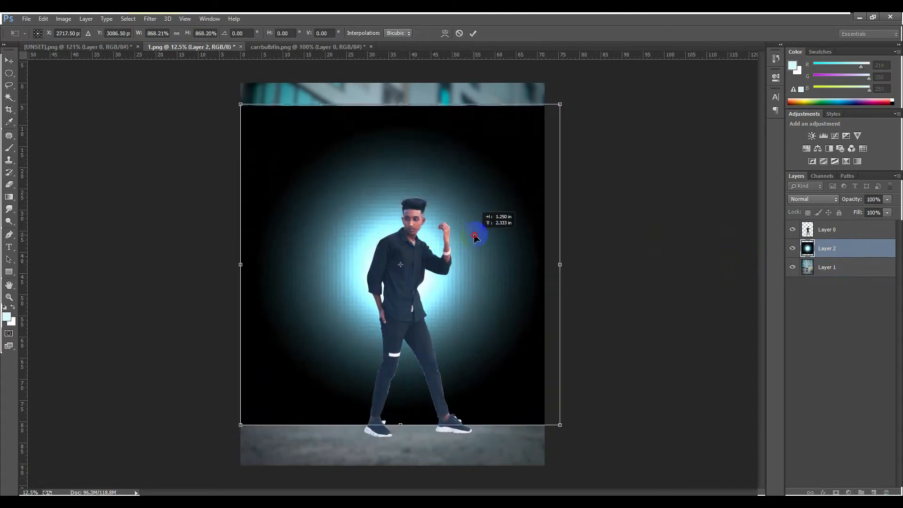
{"action": "left_click", "coordinate": [473, 34]}
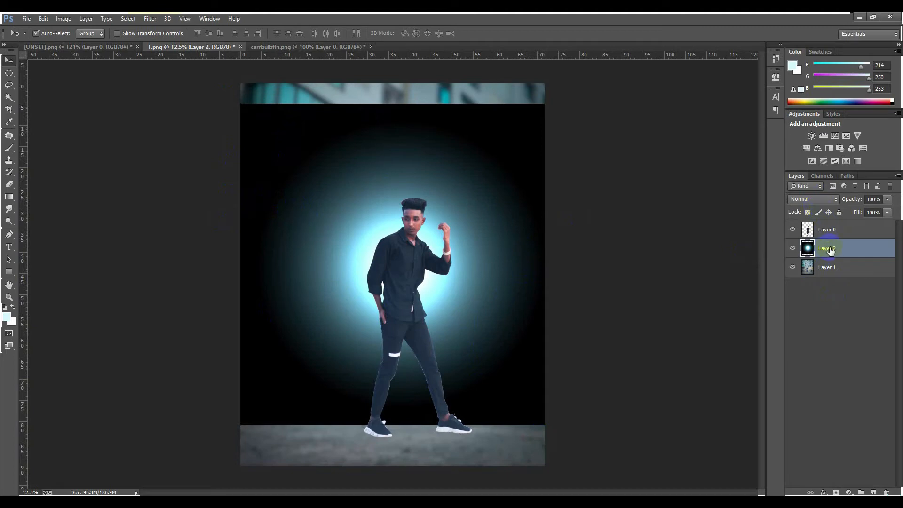
Set the glow layer's blend mode to Screen and shift the glow slightly behind the man.
{"action": "left_click", "coordinate": [818, 199]}
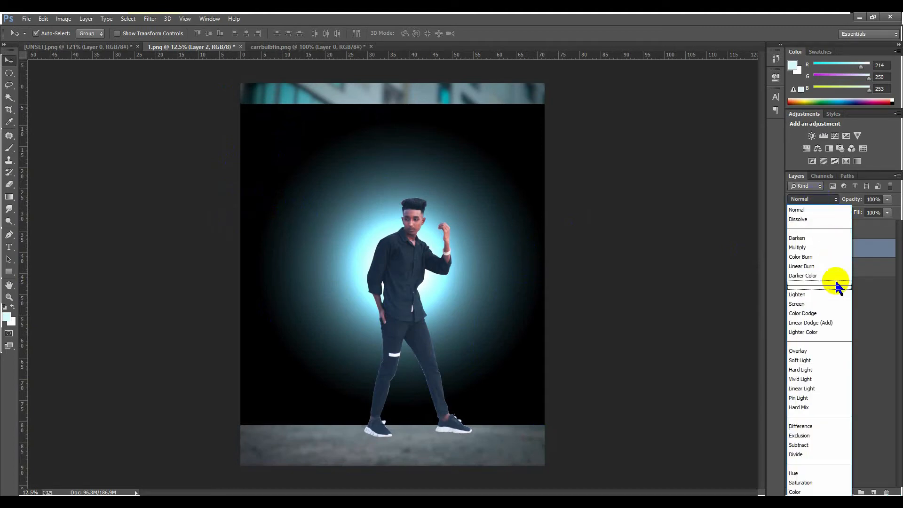
{"action": "left_click", "coordinate": [820, 304]}
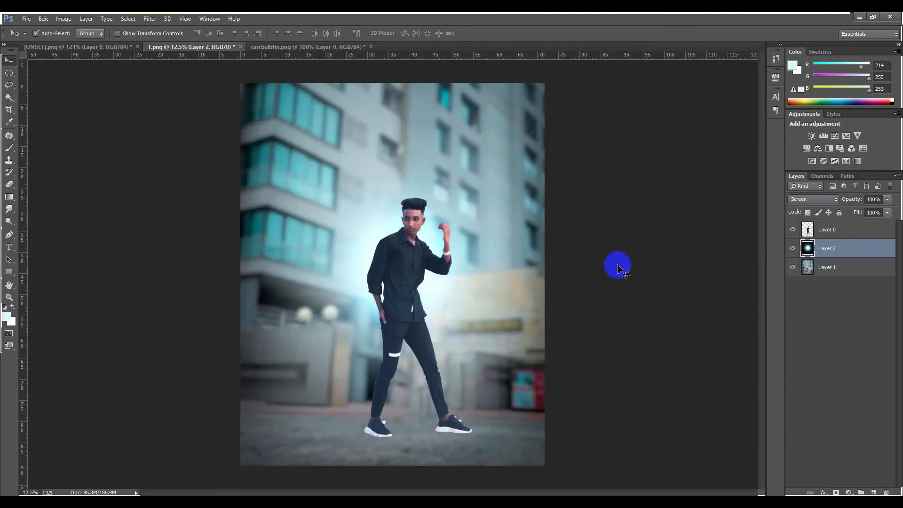
{"action": "mouse_move", "coordinate": [377, 232]}
{"action": "left_mouse_down"}
{"action": "mouse_move", "coordinate": [379, 224]}
{"action": "mouse_move", "coordinate": [379, 235]}
{"action": "left_mouse_up"}
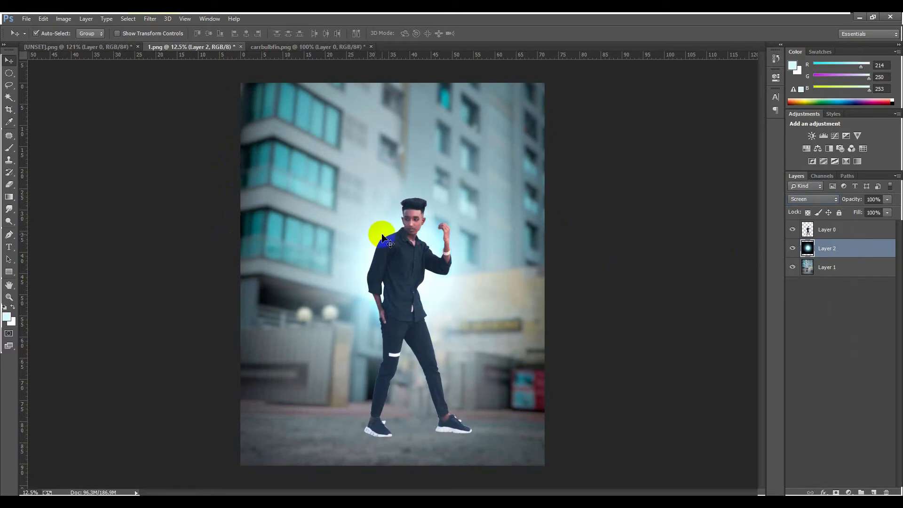
Enlarge the glow layer proportionally to about 116% and shift it slightly down behind the man's torso.
{"action": "key", "text": "ctrl+t"}
{"action": "left_click_drag", "start_coordinate": [566, 110], "coordinate": [614, 59]}
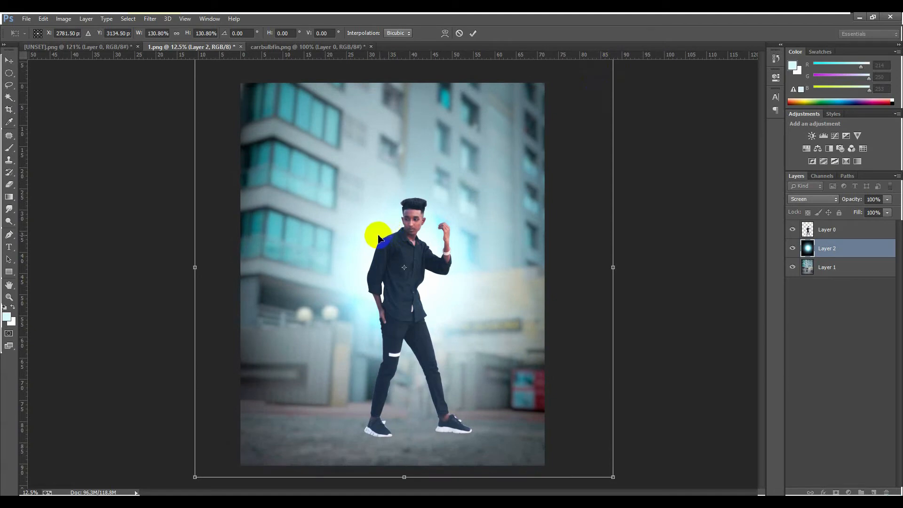
{"action": "left_click_drag", "start_coordinate": [378, 239], "coordinate": [379, 246]}
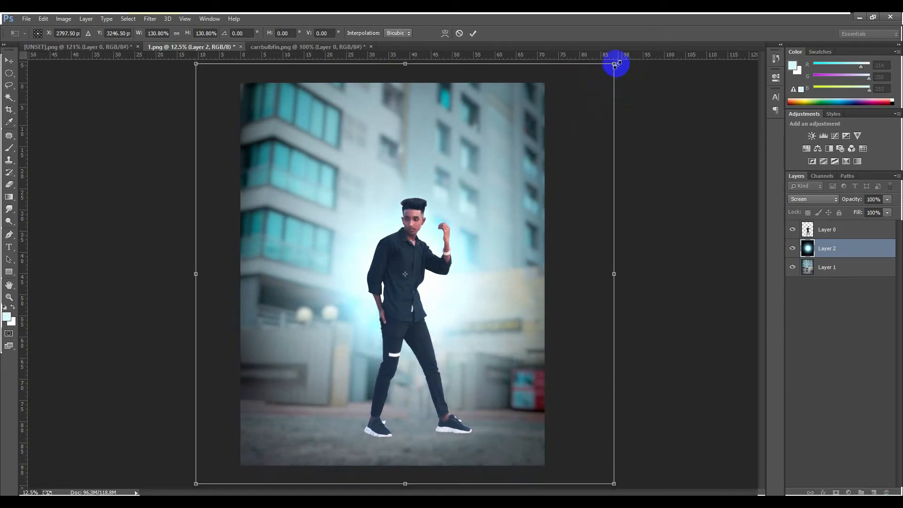
{"action": "left_click_drag", "start_coordinate": [614, 74], "coordinate": [607, 102]}
{"action": "left_click", "coordinate": [475, 34]}
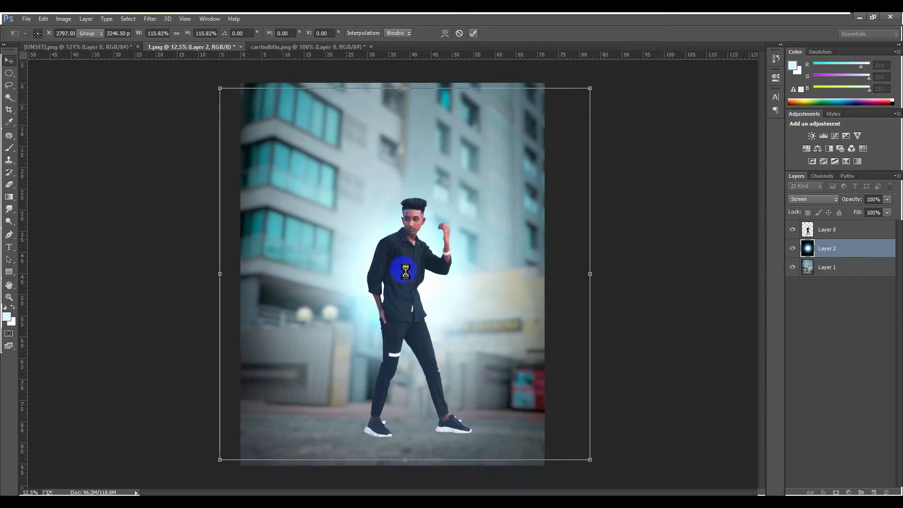
{"action": "scroll", "coordinate": [361, 236], "scroll_direction": "up", "scroll_amount": 3}
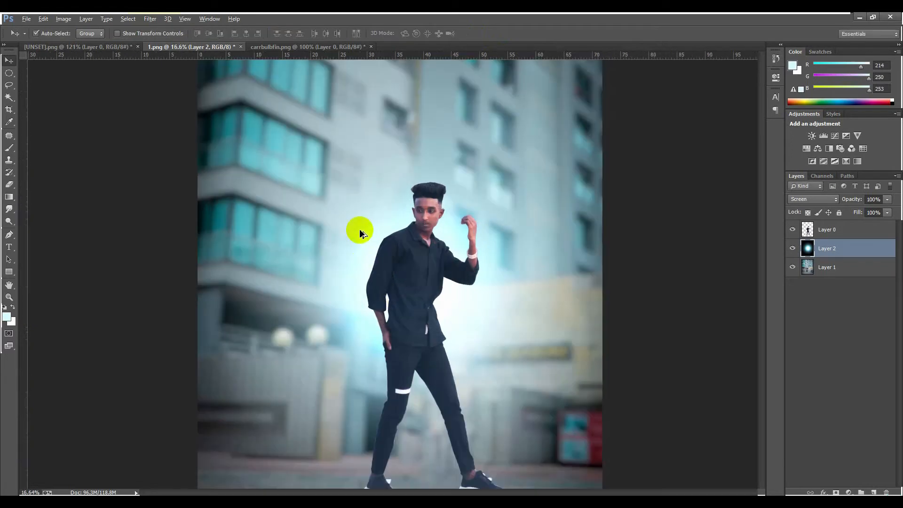
{"action": "scroll", "coordinate": [356, 226], "scroll_direction": "down", "scroll_amount": 3}
{"action": "scroll", "coordinate": [349, 255], "scroll_direction": "up", "scroll_amount": 2}
{"action": "left_click", "coordinate": [579, 233]}
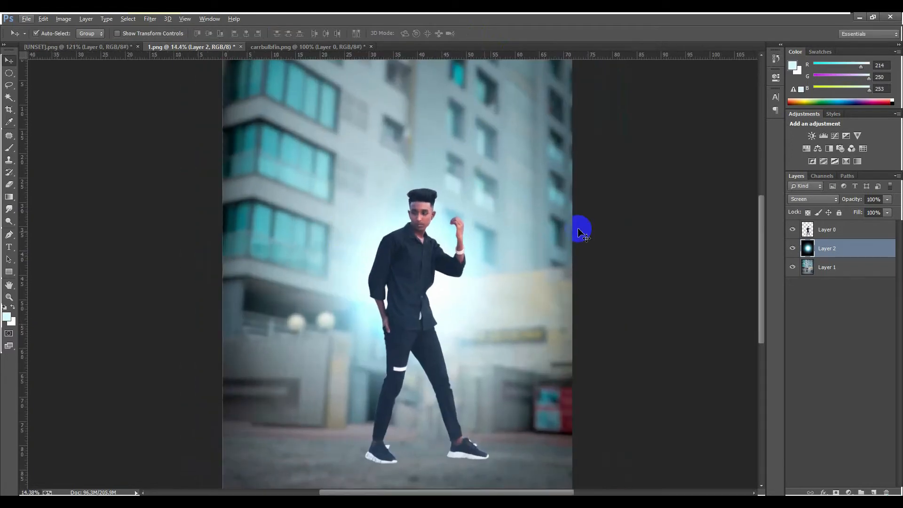
Add a new empty layer above the man's layer and ready the Brush tool at size 150.
{"action": "left_click", "coordinate": [828, 232]}
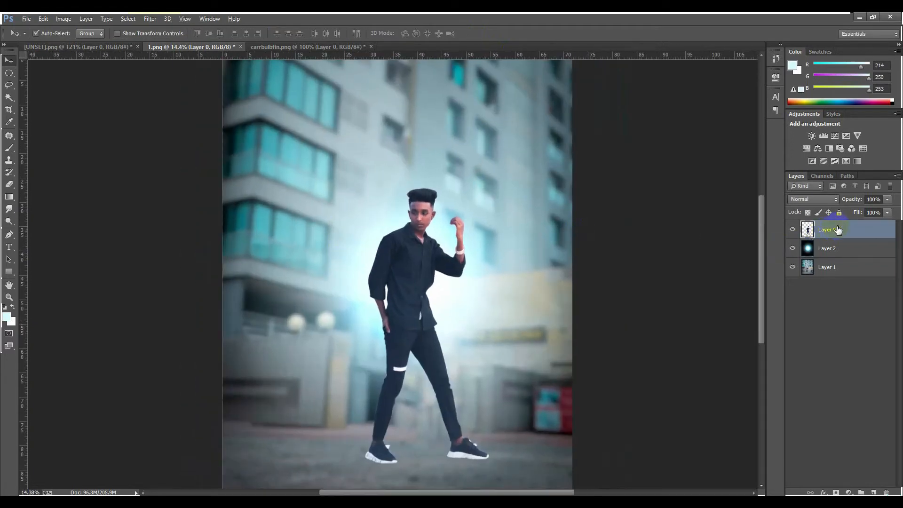
{"action": "left_click", "coordinate": [873, 492]}
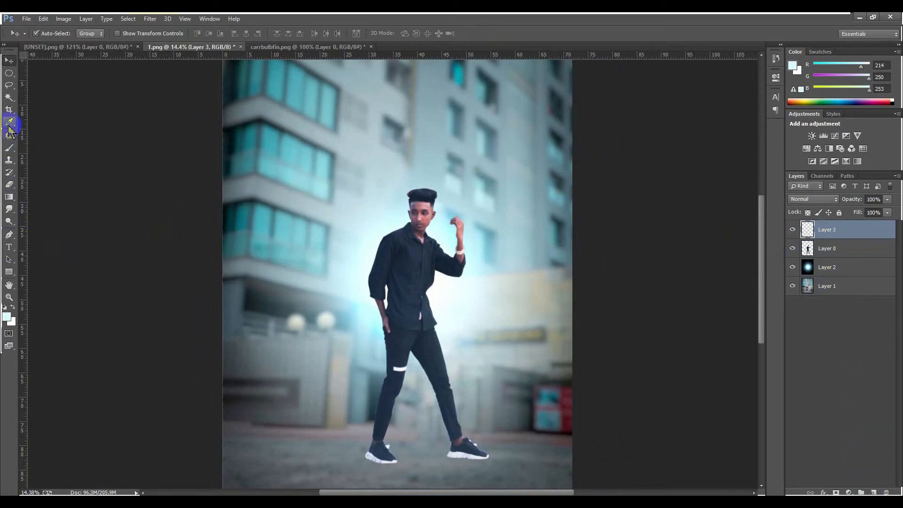
{"action": "left_click", "coordinate": [9, 148]}
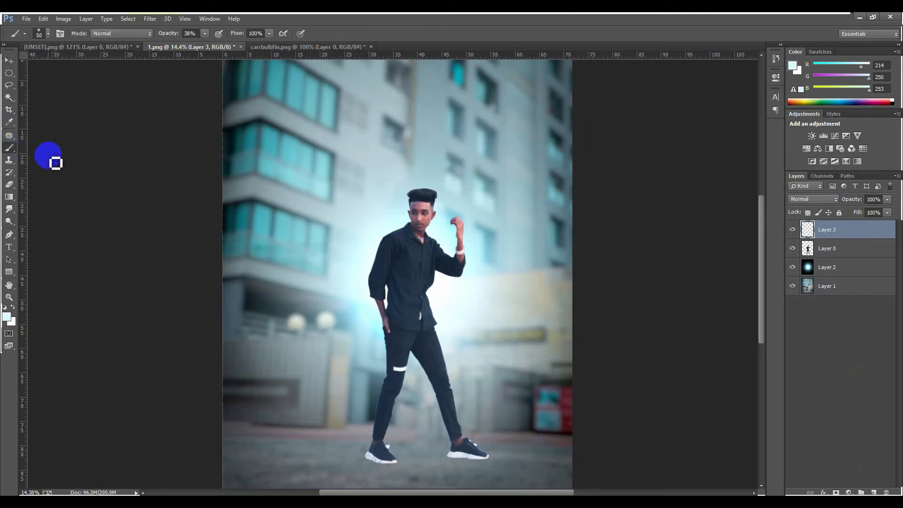
{"action": "key", "text": "bracketright"}
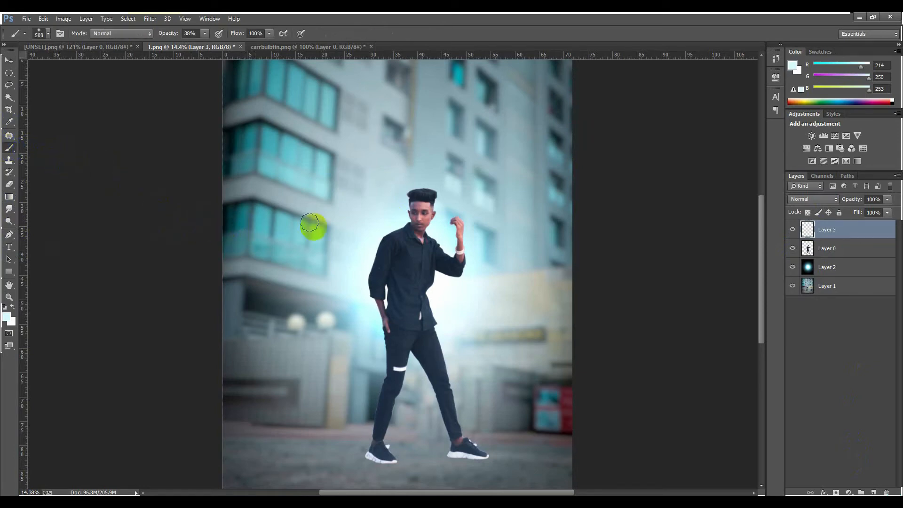
{"action": "left_click_drag", "start_coordinate": [404, 228], "coordinate": [392, 222]}
{"action": "key", "text": "bracketleft"}
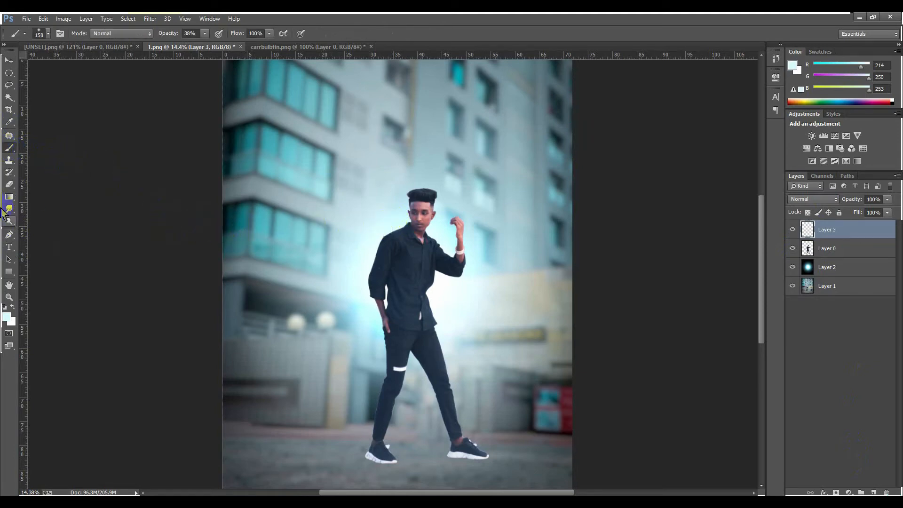
Sample the pale blue glow colour beside the man's shoulder and reduce the brush size to 60.
{"action": "left_click", "coordinate": [10, 122]}
{"action": "left_click", "coordinate": [390, 224]}
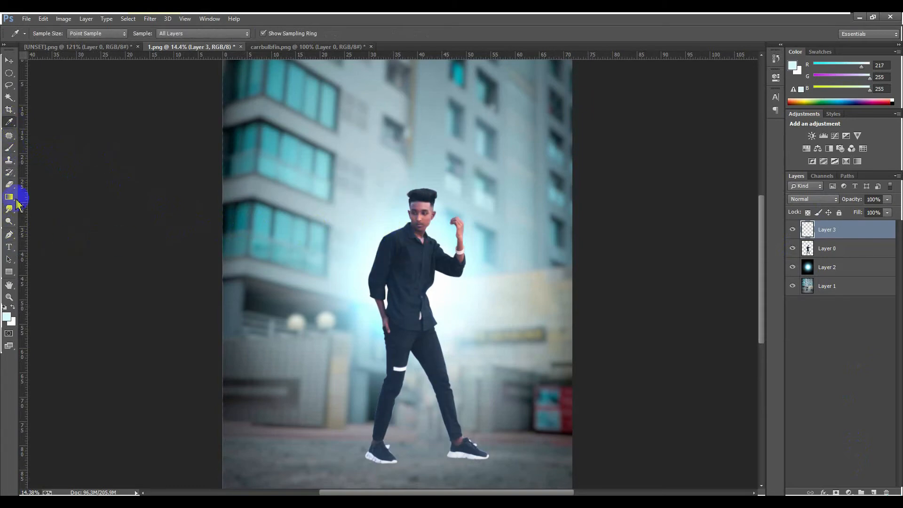
{"action": "left_click", "coordinate": [10, 148]}
{"action": "scroll", "coordinate": [395, 226], "scroll_direction": "up", "scroll_amount": 4}
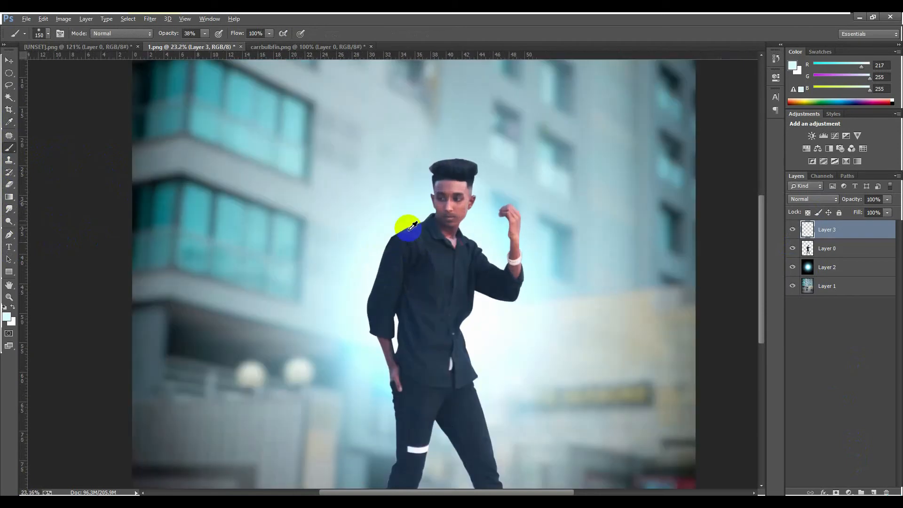
{"action": "scroll", "coordinate": [427, 219], "scroll_direction": "up", "scroll_amount": 2}
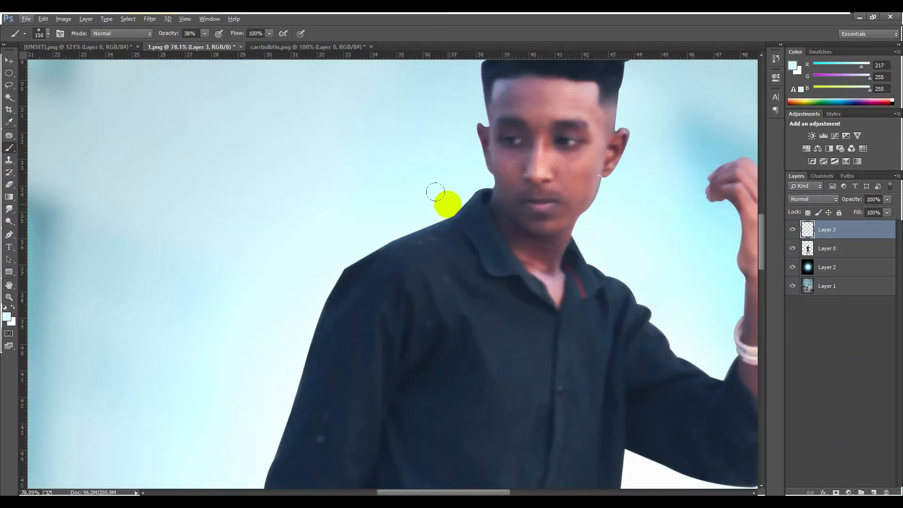
{"action": "key", "text": "bracketleft"}
{"action": "key", "text": "bracketleft"}
{"action": "key", "text": "bracketleft"}
{"action": "key", "text": "bracketleft"}
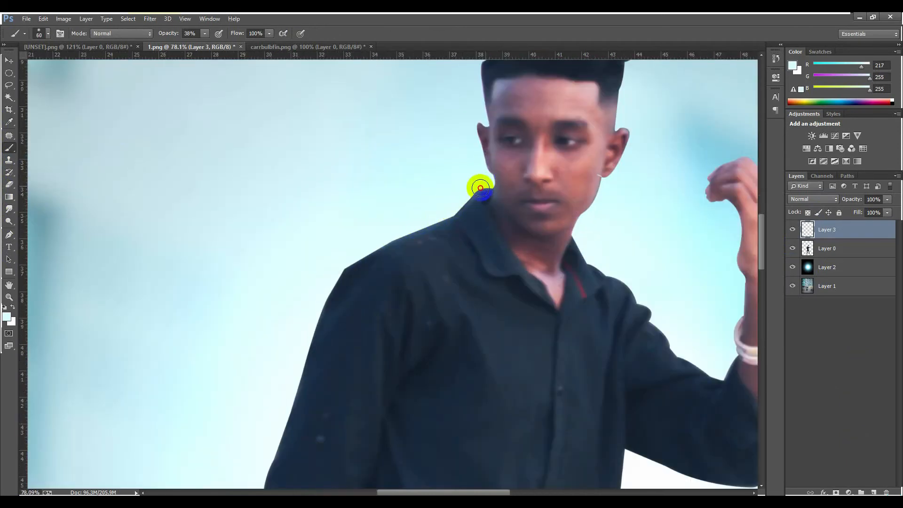
Paint a soft pale blue rim light along the shoulder and upper sleeve of the man's lowered arm.
{"action": "mouse_move", "coordinate": [480, 187]}
{"action": "left_mouse_down"}
{"action": "mouse_move", "coordinate": [343, 262]}
{"action": "mouse_move", "coordinate": [324, 295]}
{"action": "mouse_move", "coordinate": [339, 264]}
{"action": "mouse_move", "coordinate": [288, 377]}
{"action": "left_mouse_up"}
{"action": "scroll", "coordinate": [327, 278], "scroll_direction": "down", "scroll_amount": 3}
{"action": "scroll", "coordinate": [327, 278], "scroll_direction": "down", "scroll_amount": 6}
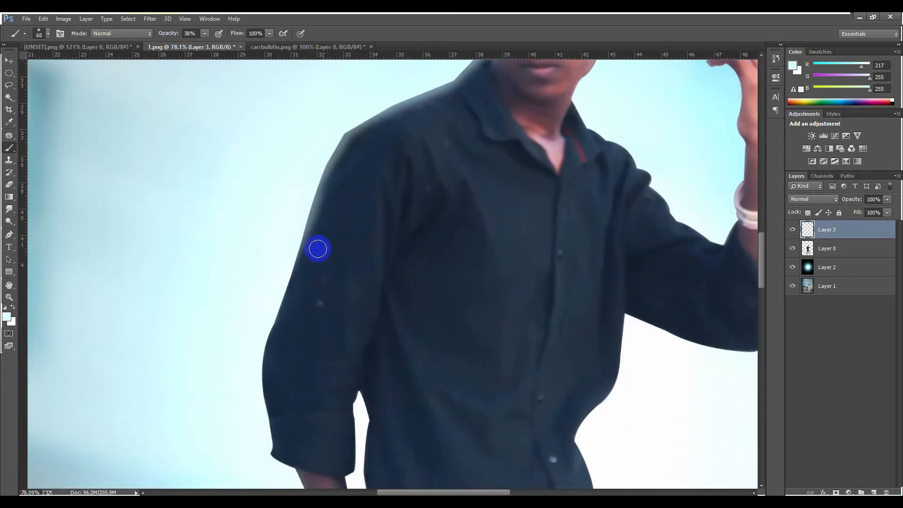
{"action": "mouse_move", "coordinate": [310, 207]}
{"action": "left_mouse_down"}
{"action": "mouse_move", "coordinate": [300, 170]}
{"action": "mouse_move", "coordinate": [271, 266]}
{"action": "mouse_move", "coordinate": [259, 367]}
{"action": "left_mouse_up"}
Continue the pale blue rim light along the cuff, forearm and hand of the lowered arm, including the gap beside the torso.
{"action": "scroll", "coordinate": [244, 279], "scroll_direction": "down", "scroll_amount": 3}
{"action": "scroll", "coordinate": [244, 280], "scroll_direction": "down", "scroll_amount": 3}
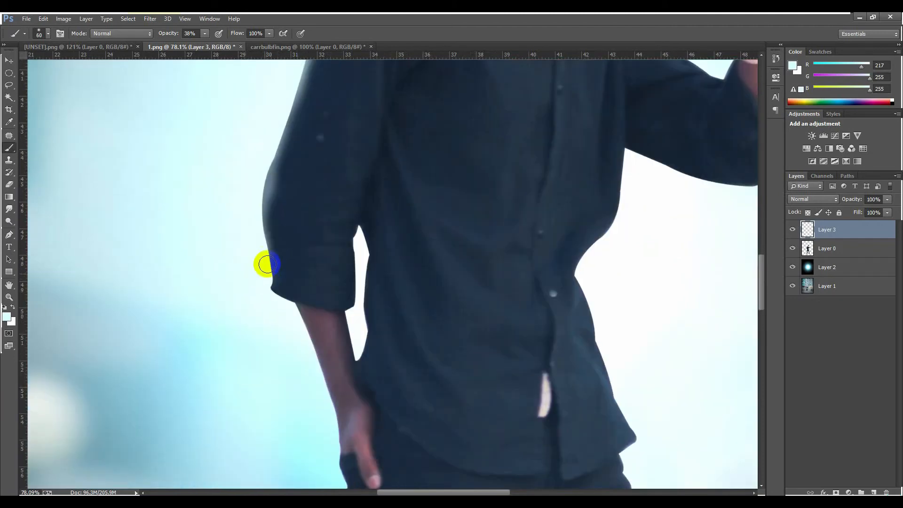
{"action": "mouse_move", "coordinate": [262, 262]}
{"action": "left_mouse_down"}
{"action": "mouse_move", "coordinate": [262, 278]}
{"action": "mouse_move", "coordinate": [329, 389]}
{"action": "left_mouse_up"}
{"action": "left_click_drag", "start_coordinate": [358, 233], "coordinate": [359, 346]}
{"action": "scroll", "coordinate": [359, 246], "scroll_direction": "down", "scroll_amount": 10}
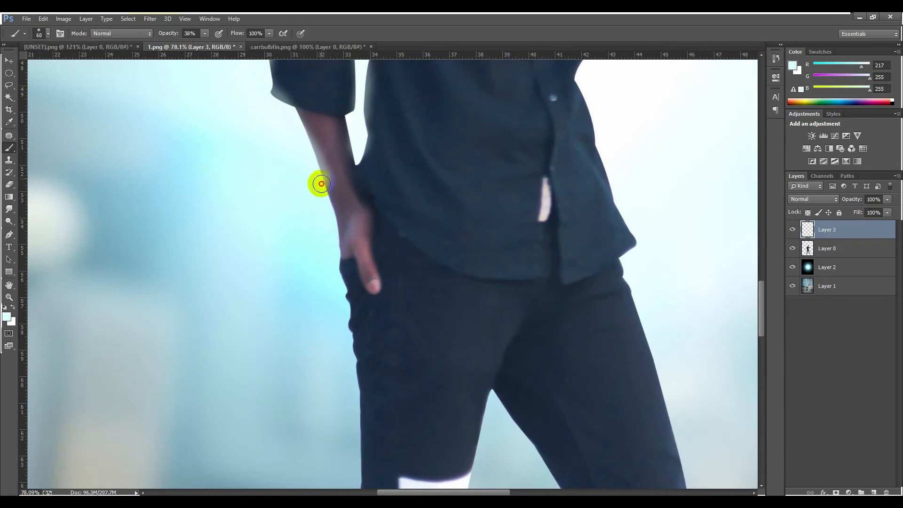
{"action": "mouse_move", "coordinate": [321, 184]}
{"action": "left_mouse_down"}
{"action": "mouse_move", "coordinate": [338, 290]}
{"action": "mouse_move", "coordinate": [344, 229]}
{"action": "left_mouse_up"}
{"action": "mouse_move", "coordinate": [317, 170]}
{"action": "left_mouse_down"}
{"action": "mouse_move", "coordinate": [334, 248]}
{"action": "mouse_move", "coordinate": [351, 268]}
{"action": "left_mouse_up"}
Paint the rim light along the man's head, neck, shoulder and raised arm, down to the side of the torso.
{"action": "scroll", "coordinate": [364, 172], "scroll_direction": "down", "scroll_amount": 5}
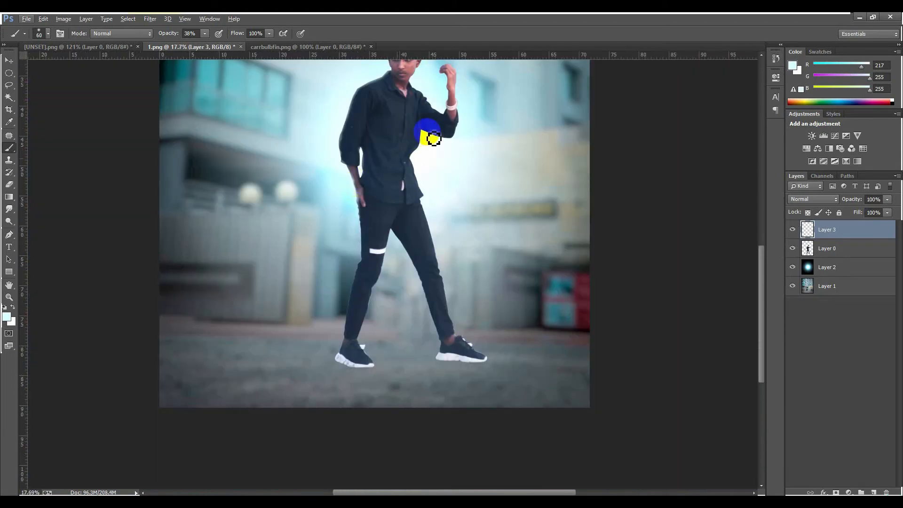
{"action": "scroll", "coordinate": [430, 137], "scroll_direction": "up", "scroll_amount": 3}
{"action": "scroll", "coordinate": [463, 172], "scroll_direction": "up", "scroll_amount": 5}
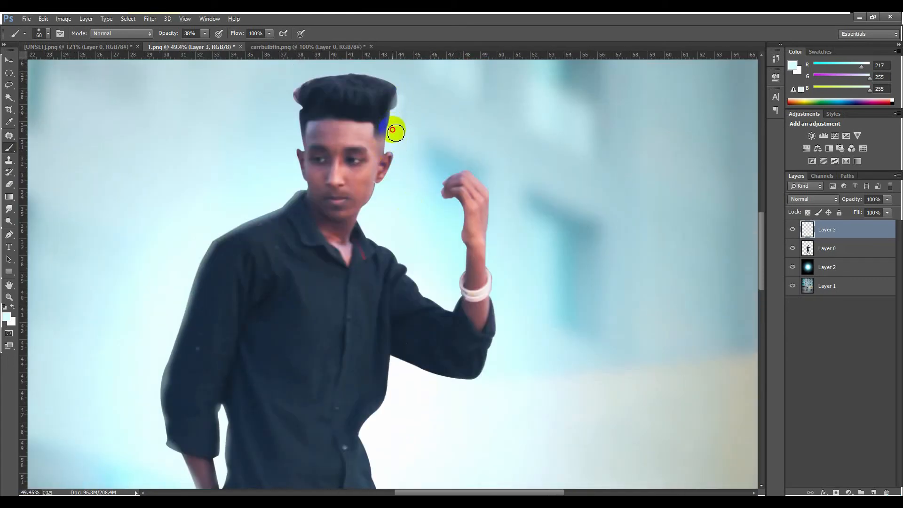
{"action": "mouse_move", "coordinate": [392, 141]}
{"action": "left_mouse_down"}
{"action": "mouse_move", "coordinate": [397, 172]}
{"action": "mouse_move", "coordinate": [376, 205]}
{"action": "left_mouse_up"}
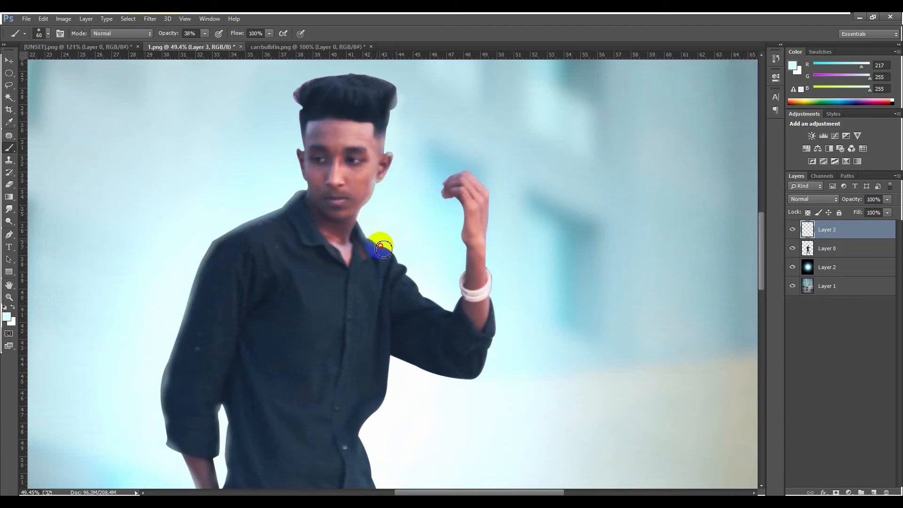
{"action": "mouse_move", "coordinate": [383, 248]}
{"action": "left_mouse_down"}
{"action": "mouse_move", "coordinate": [436, 303]}
{"action": "mouse_move", "coordinate": [459, 288]}
{"action": "mouse_move", "coordinate": [463, 213]}
{"action": "mouse_move", "coordinate": [433, 183]}
{"action": "mouse_move", "coordinate": [476, 170]}
{"action": "mouse_move", "coordinate": [489, 196]}
{"action": "mouse_move", "coordinate": [501, 325]}
{"action": "mouse_move", "coordinate": [493, 359]}
{"action": "mouse_move", "coordinate": [478, 377]}
{"action": "mouse_move", "coordinate": [445, 379]}
{"action": "mouse_move", "coordinate": [392, 362]}
{"action": "mouse_move", "coordinate": [383, 393]}
{"action": "left_mouse_up"}
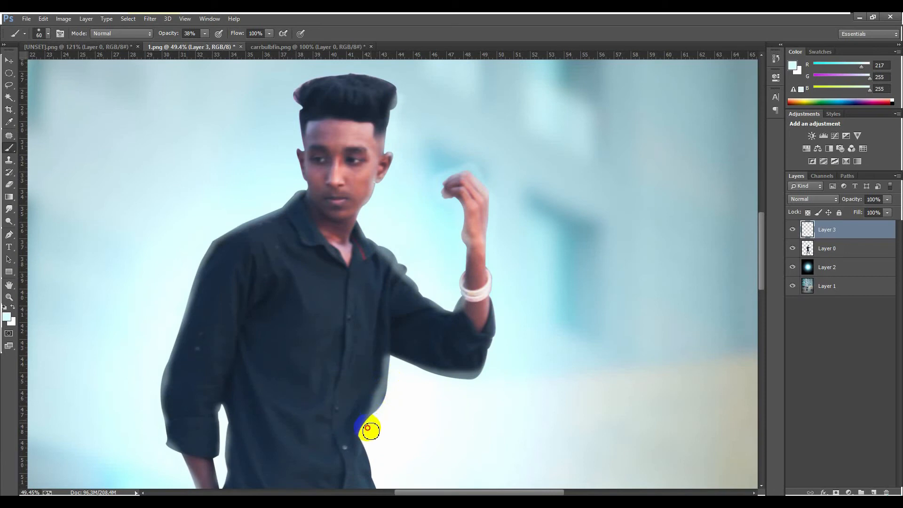
Extend the rim light down the shirt's side and hem and along the outer thigh below the raised arm.
{"action": "scroll", "coordinate": [383, 323], "scroll_direction": "down", "scroll_amount": 9}
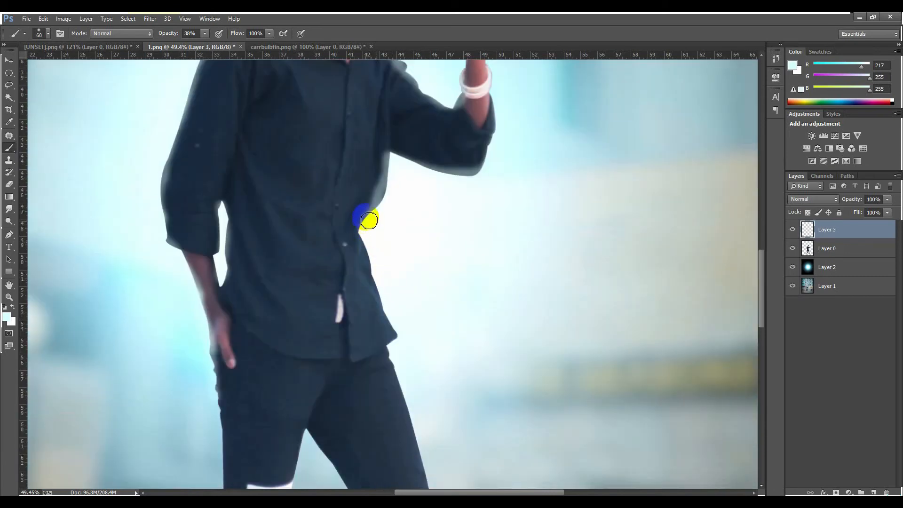
{"action": "mouse_move", "coordinate": [369, 219]}
{"action": "left_mouse_down"}
{"action": "mouse_move", "coordinate": [364, 254]}
{"action": "mouse_move", "coordinate": [403, 336]}
{"action": "mouse_move", "coordinate": [385, 350]}
{"action": "mouse_move", "coordinate": [409, 377]}
{"action": "left_mouse_up"}
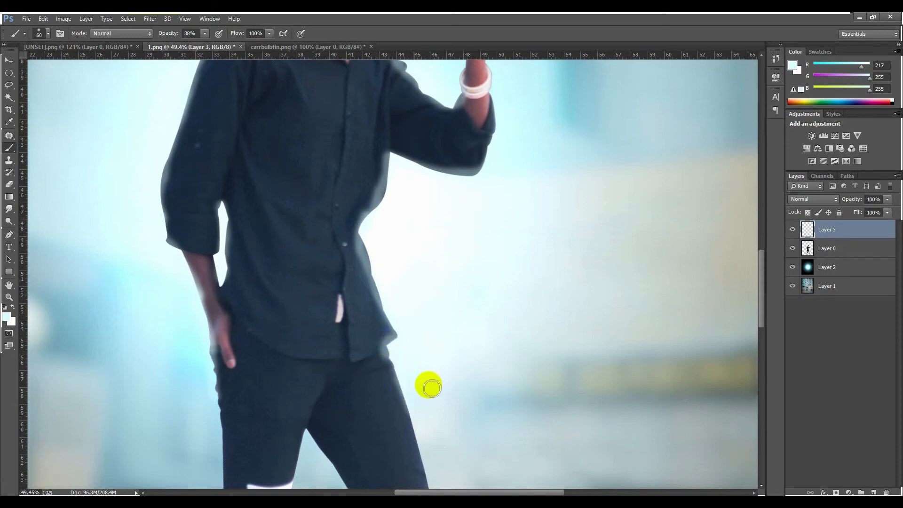
{"action": "scroll", "coordinate": [442, 357], "scroll_direction": "down", "scroll_amount": 6}
{"action": "left_click_drag", "start_coordinate": [417, 256], "coordinate": [428, 334]}
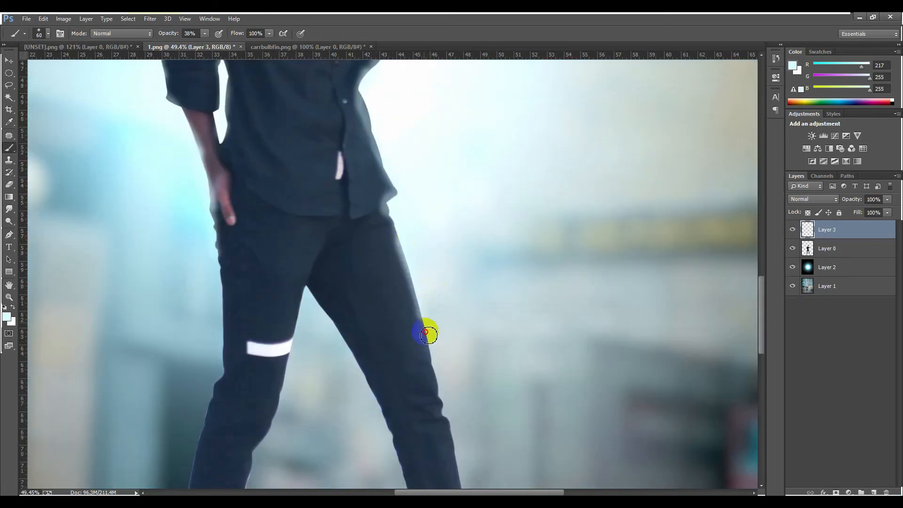
Undo the stray light strokes beside the man's lower leg.
{"action": "scroll", "coordinate": [494, 272], "scroll_direction": "down", "scroll_amount": 6}
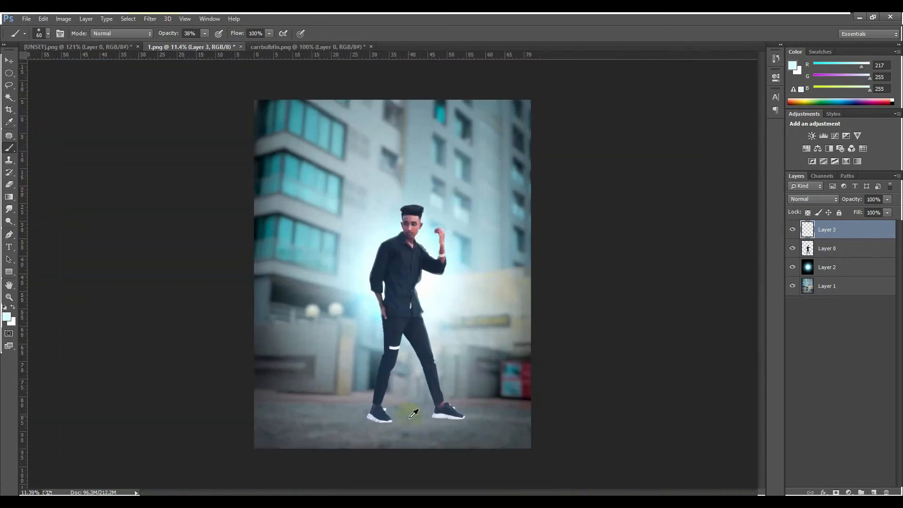
{"action": "scroll", "coordinate": [414, 414], "scroll_direction": "up", "scroll_amount": 1}
{"action": "scroll", "coordinate": [387, 336], "scroll_direction": "up", "scroll_amount": 3}
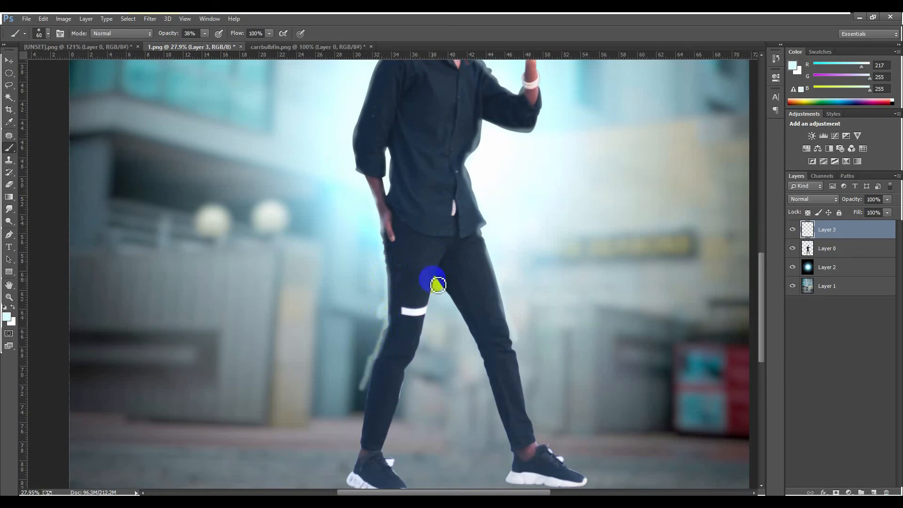
{"action": "key", "text": "ctrl+alt+z"}
{"action": "scroll", "coordinate": [440, 266], "scroll_direction": "down", "scroll_amount": 14}
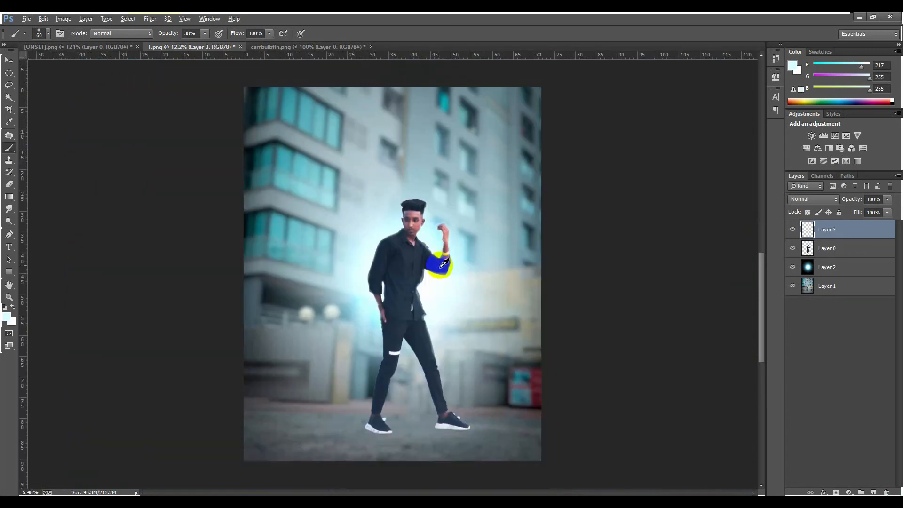
{"action": "scroll", "coordinate": [396, 332], "scroll_direction": "up", "scroll_amount": 6}
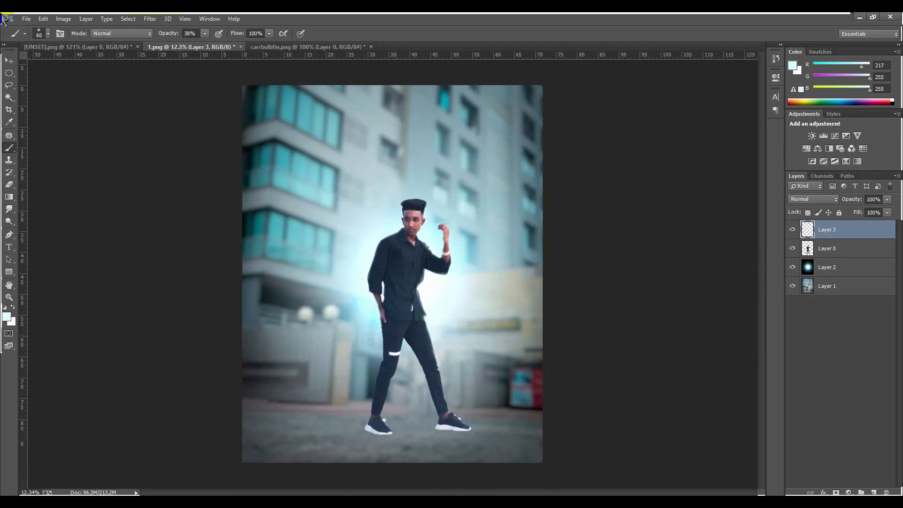
{"action": "left_click", "coordinate": [10, 61]}
{"action": "scroll", "coordinate": [443, 306], "scroll_direction": "down", "scroll_amount": 3}
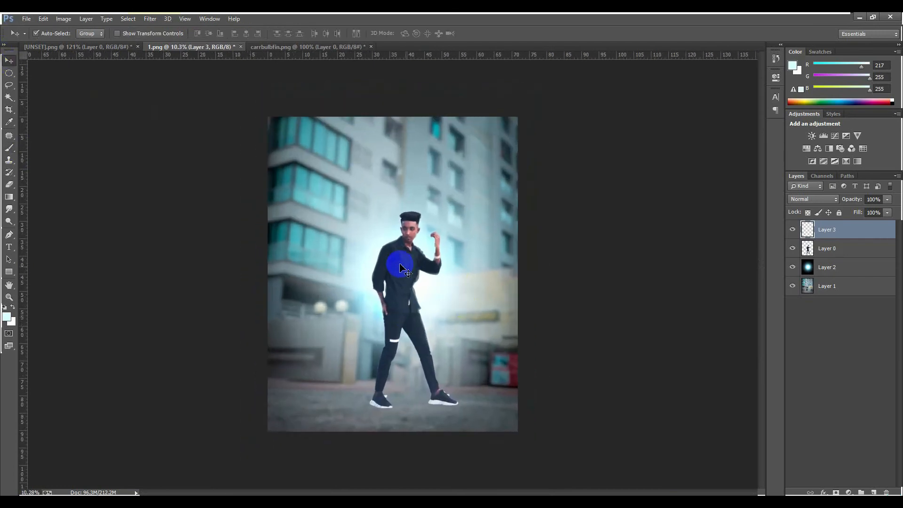
{"action": "left_click", "coordinate": [400, 268]}
{"action": "left_click", "coordinate": [837, 247], "text": "ctrl"}
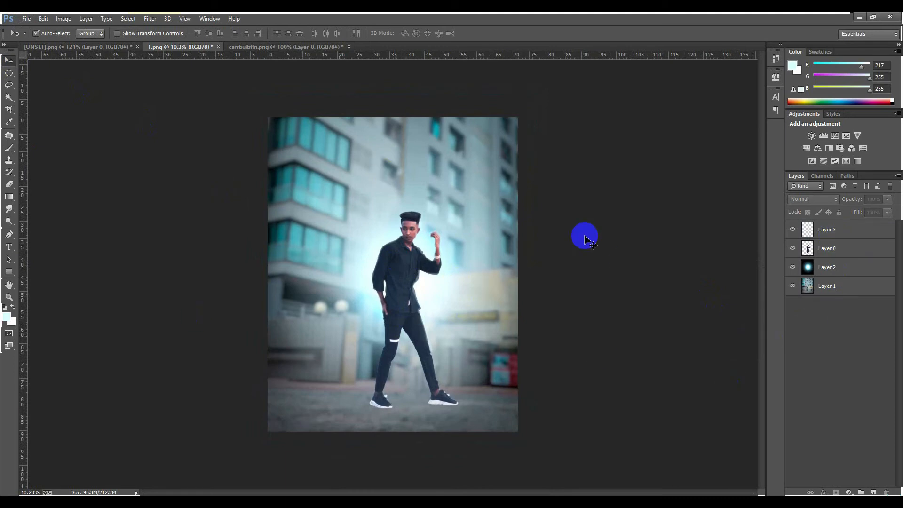
{"action": "left_click", "coordinate": [828, 238]}
{"action": "left_click", "coordinate": [833, 252]}
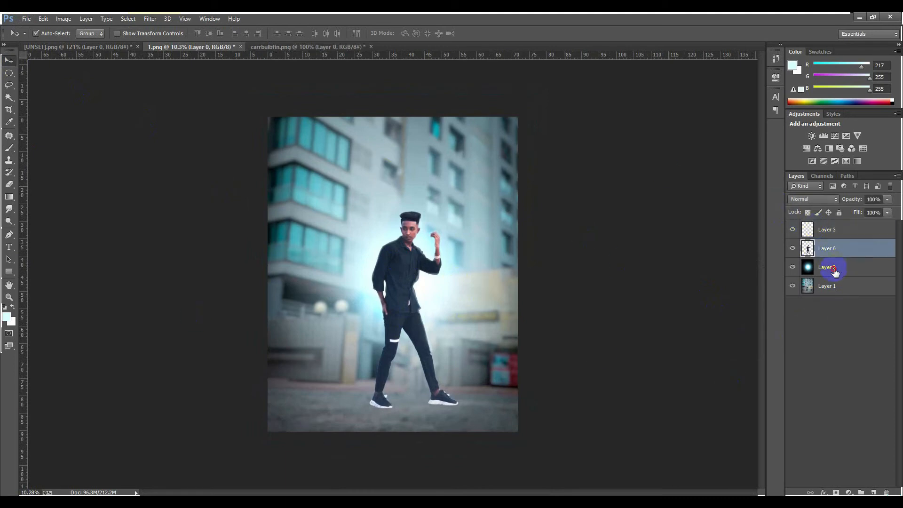
{"action": "left_click", "coordinate": [834, 267]}
{"action": "left_click", "coordinate": [835, 290]}
{"action": "left_click", "coordinate": [841, 232]}
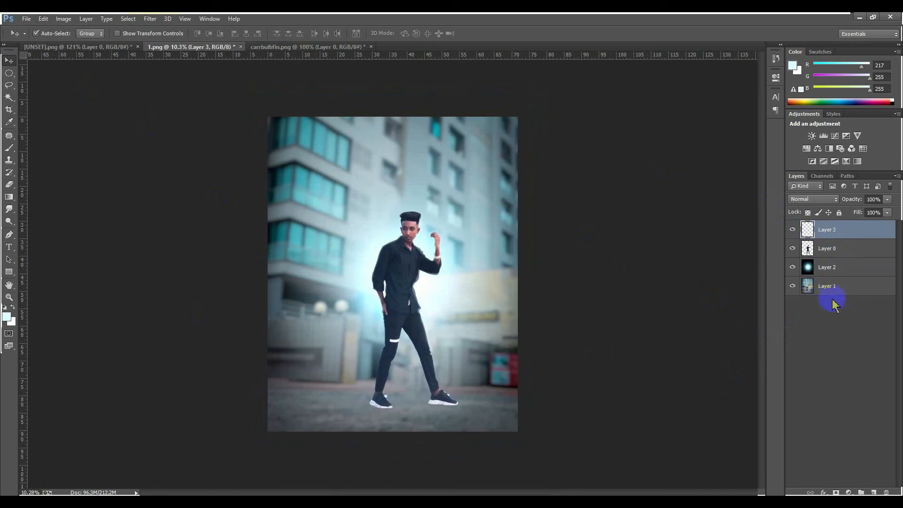
Stamp all visible layers into a new merged layer on top, leaving only that layer visible.
{"action": "left_click", "coordinate": [832, 305]}
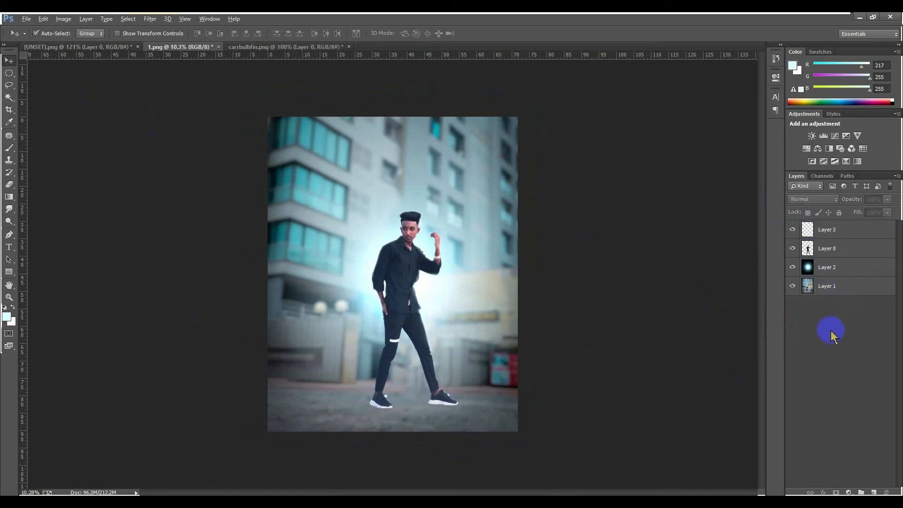
{"action": "key", "text": "ctrl+alt+shift+e"}
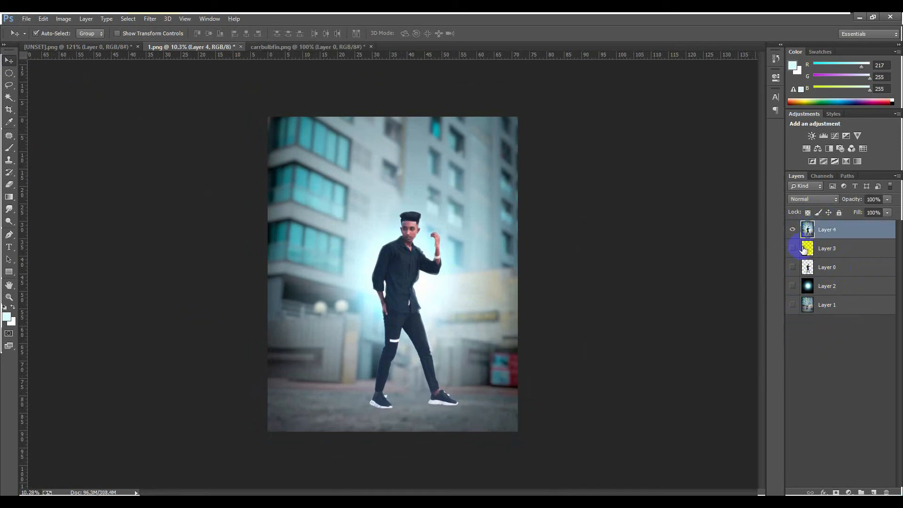
{"action": "left_click", "coordinate": [793, 232]}
{"action": "left_click", "coordinate": [792, 232]}
{"action": "left_click_drag", "start_coordinate": [441, 266], "coordinate": [383, 268]}
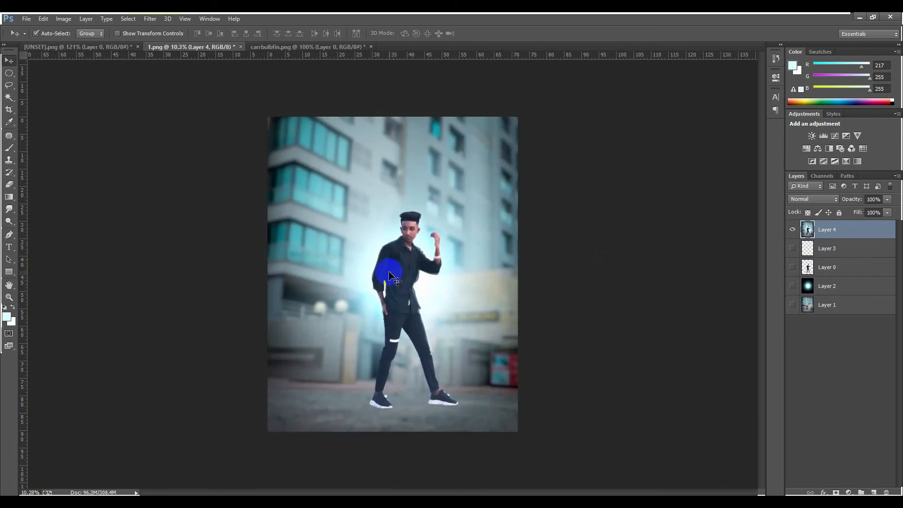
Grade the merged layer in the Camera Raw Filter: Temperature -10, Exposure -0.25, Contrast -26, Highlights +16, Shadows +37, Clarity +39, Vibrance +23.
{"action": "left_click", "coordinate": [149, 18]}
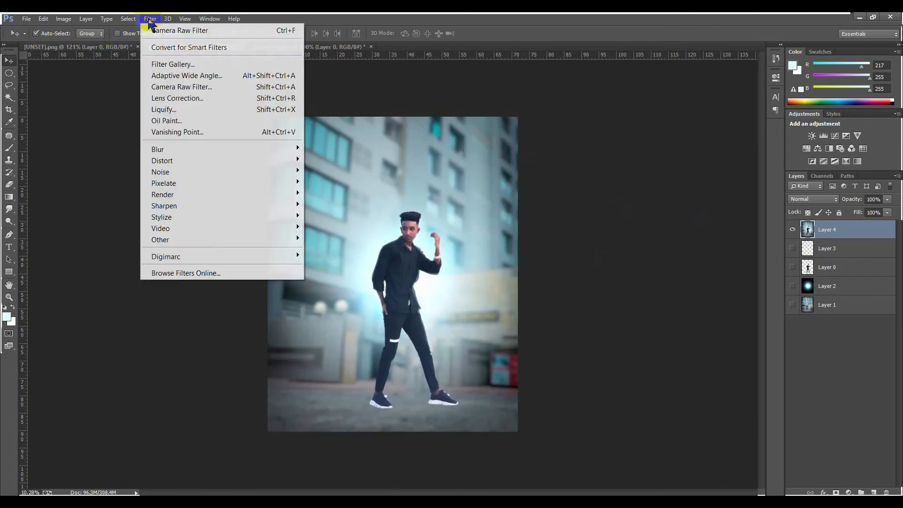
{"action": "left_click", "coordinate": [822, 339]}
{"action": "left_click", "coordinate": [835, 229]}
{"action": "left_click", "coordinate": [150, 19]}
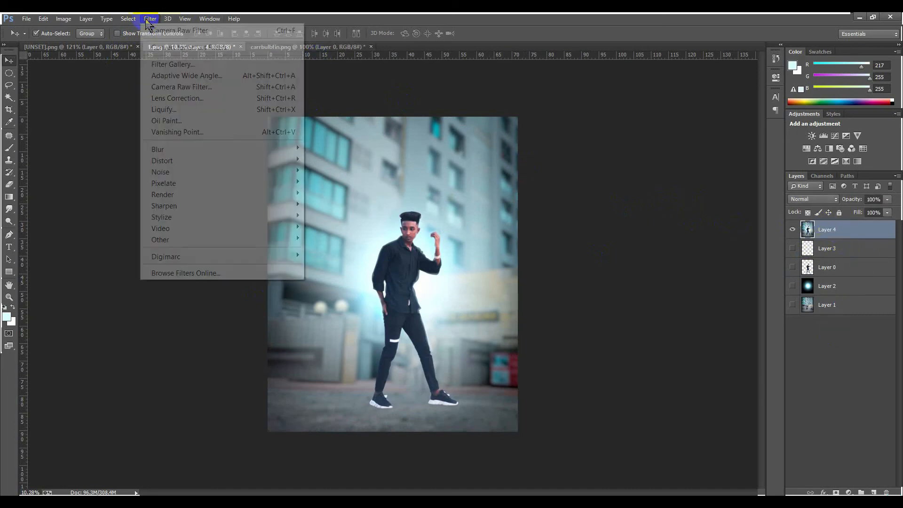
{"action": "left_click", "coordinate": [178, 88]}
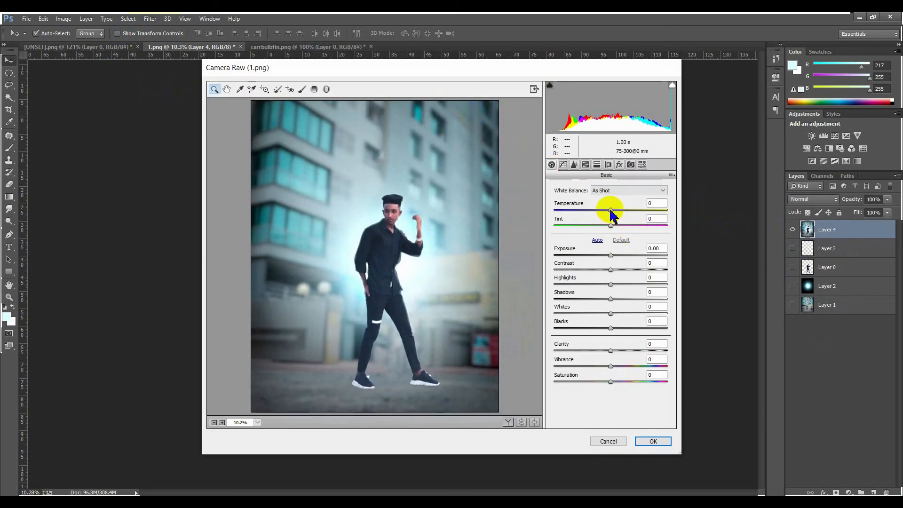
{"action": "left_click_drag", "start_coordinate": [611, 210], "coordinate": [605, 211]}
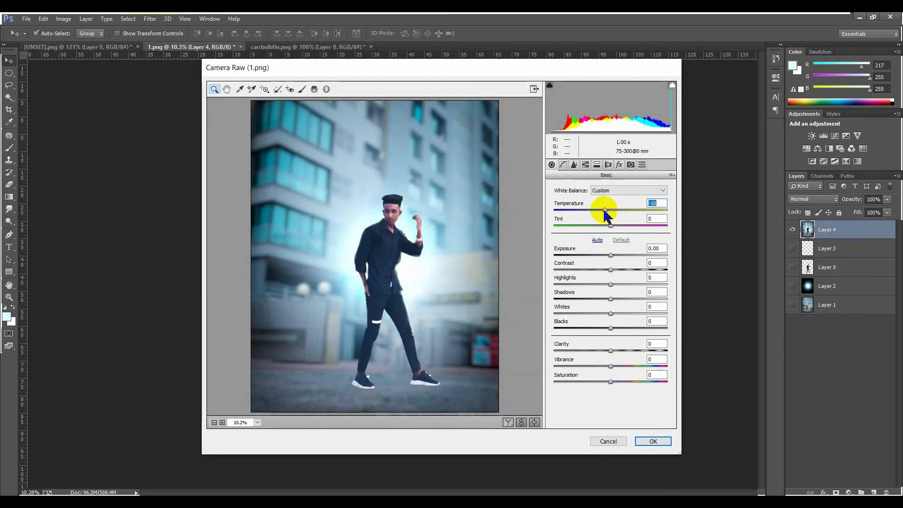
{"action": "left_click_drag", "start_coordinate": [613, 254], "coordinate": [631, 301]}
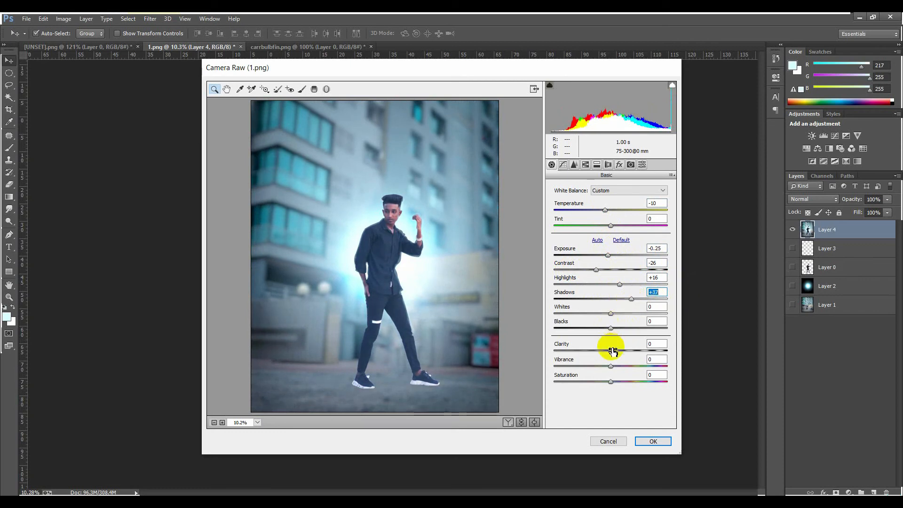
{"action": "left_click_drag", "start_coordinate": [611, 350], "coordinate": [622, 366]}
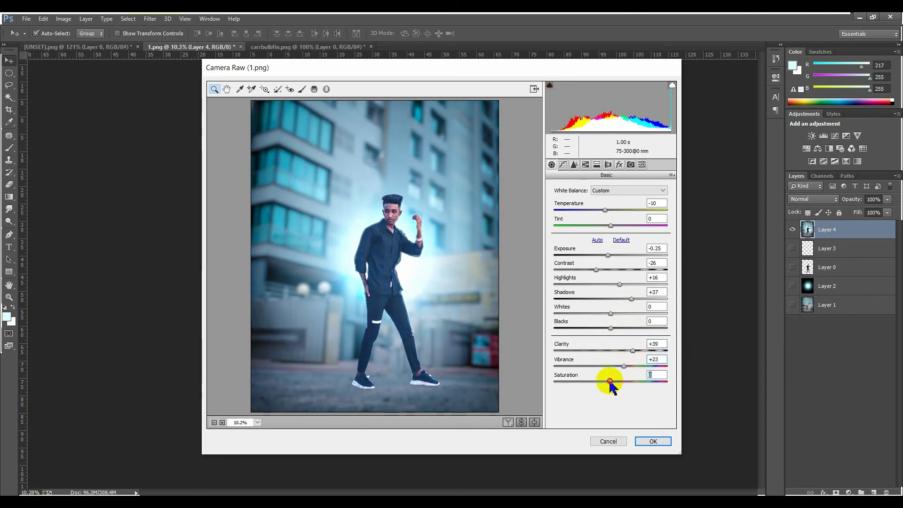
Add a slight dark post-crop vignette with Highlight Priority style and apply the Camera Raw adjustments to the layer.
{"action": "left_click", "coordinate": [619, 165]}
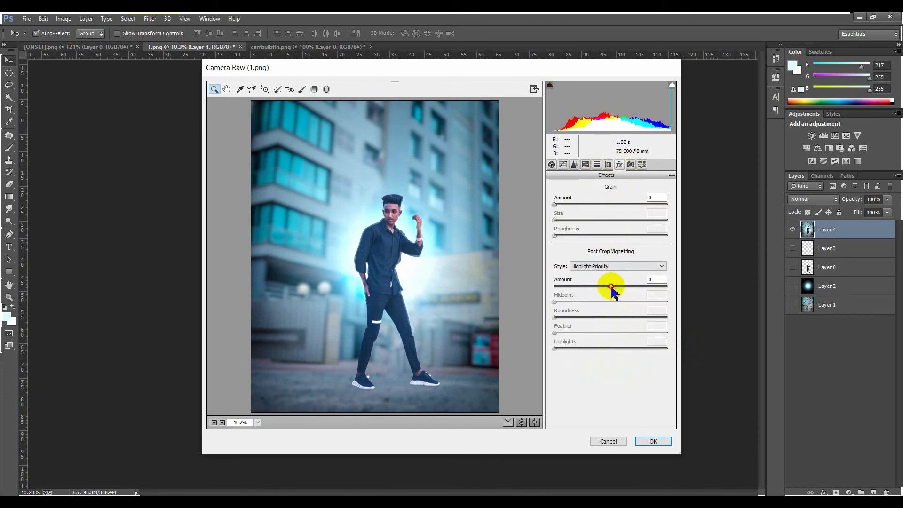
{"action": "left_click_drag", "start_coordinate": [611, 287], "coordinate": [601, 288]}
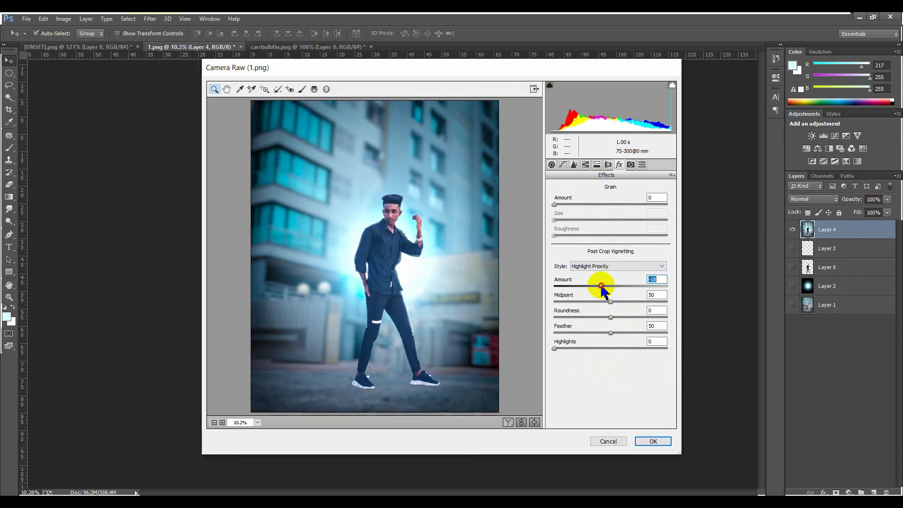
{"action": "left_click", "coordinate": [652, 441]}
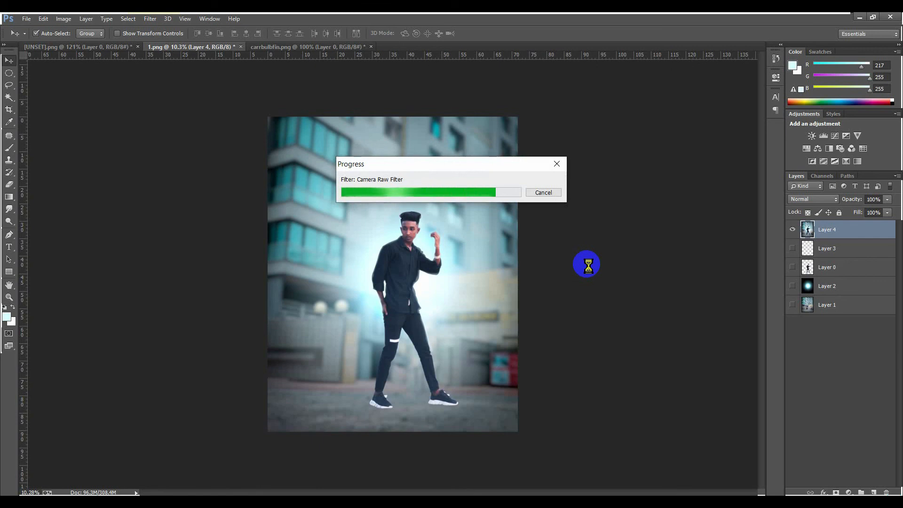
Examine the graded composite up close and as a whole, and look briefly at the glow source image carrbulbfin.png.
{"action": "scroll", "coordinate": [400, 289], "scroll_direction": "down", "scroll_amount": 1}
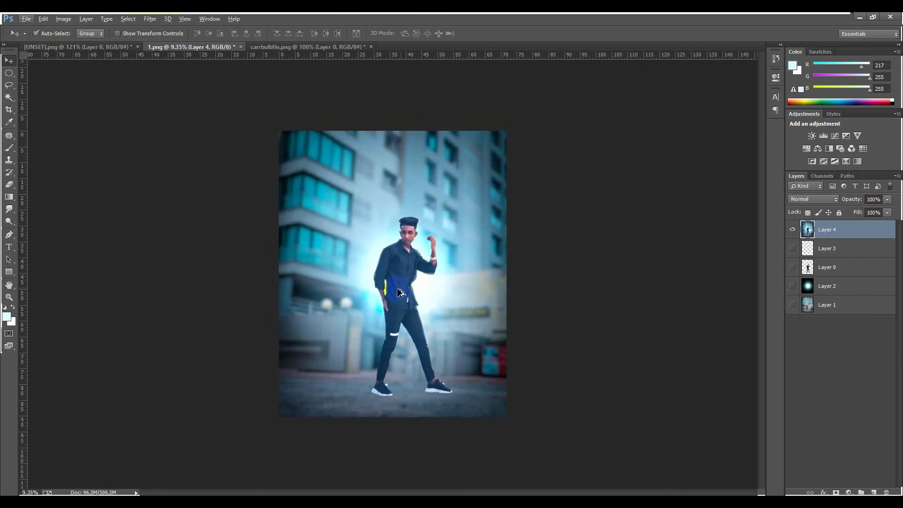
{"action": "scroll", "coordinate": [400, 289], "scroll_direction": "up", "scroll_amount": 5}
{"action": "scroll", "coordinate": [339, 160], "scroll_direction": "down", "scroll_amount": 2}
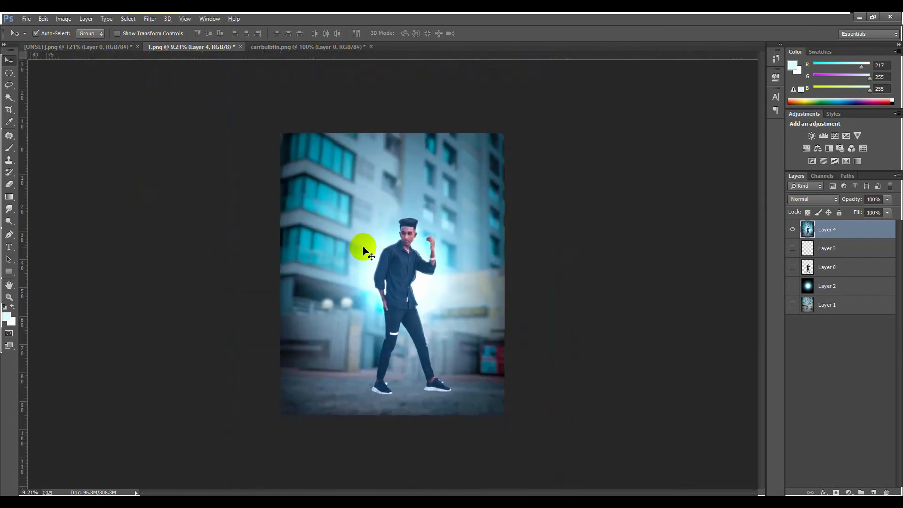
{"action": "scroll", "coordinate": [358, 236], "scroll_direction": "up", "scroll_amount": 1}
{"action": "scroll", "coordinate": [347, 217], "scroll_direction": "down", "scroll_amount": 1}
{"action": "scroll", "coordinate": [347, 218], "scroll_direction": "down", "scroll_amount": 1}
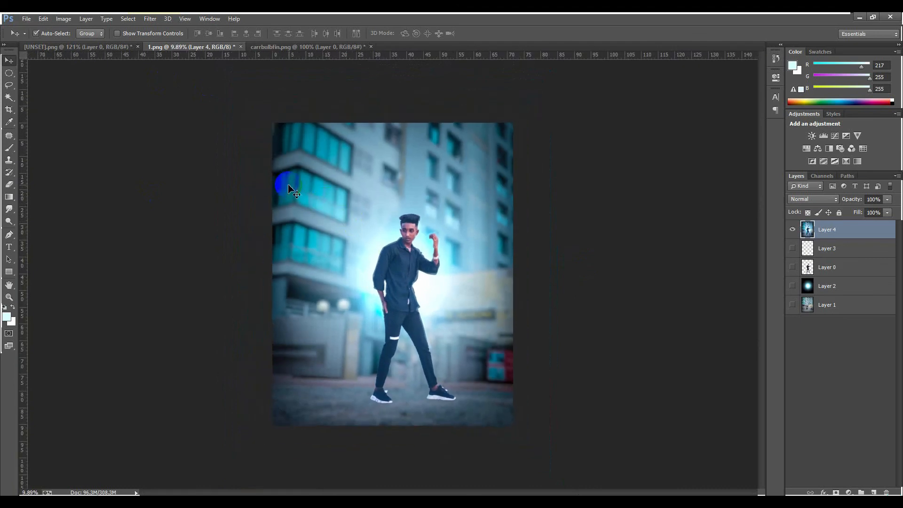
{"action": "scroll", "coordinate": [301, 186], "scroll_direction": "up", "scroll_amount": 2}
{"action": "scroll", "coordinate": [315, 189], "scroll_direction": "down", "scroll_amount": 2}
{"action": "scroll", "coordinate": [306, 193], "scroll_direction": "up", "scroll_amount": 2}
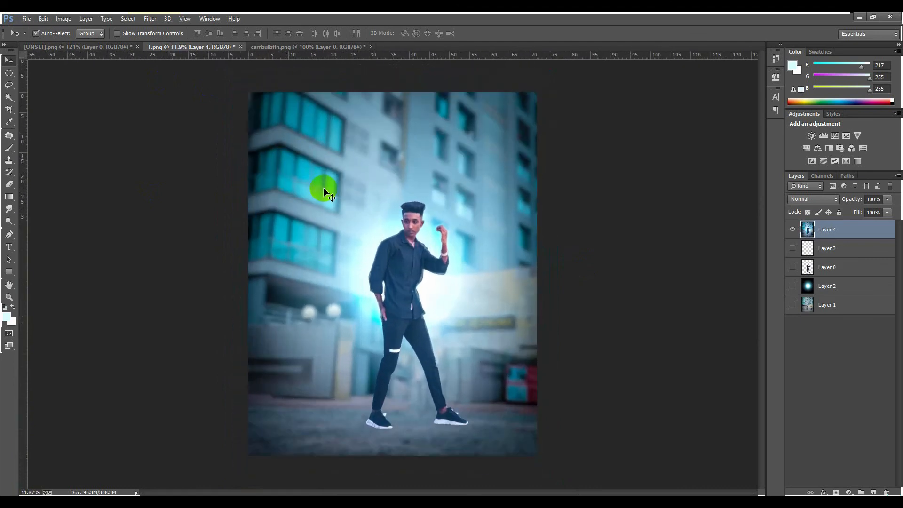
{"action": "left_click", "coordinate": [295, 48]}
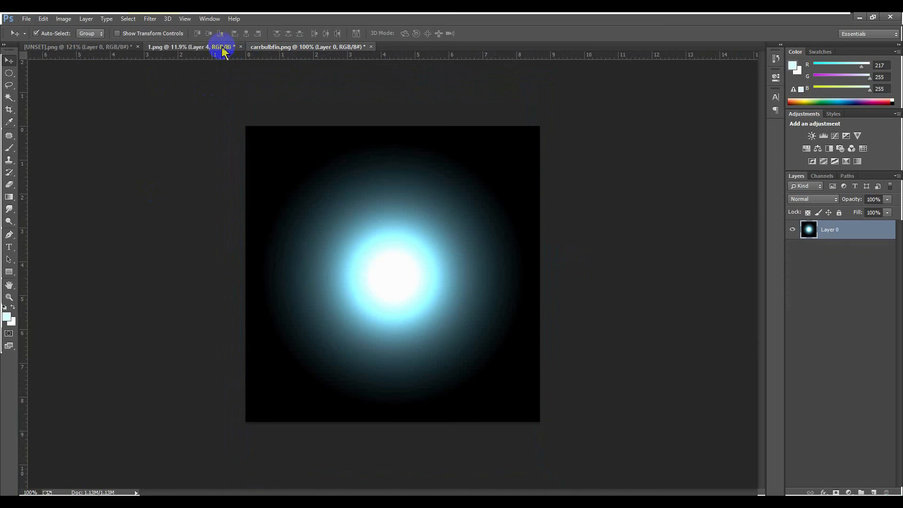
{"action": "left_click", "coordinate": [224, 49]}
{"action": "scroll", "coordinate": [349, 231], "scroll_direction": "up", "scroll_amount": 2}
{"action": "scroll", "coordinate": [397, 204], "scroll_direction": "down", "scroll_amount": 3}
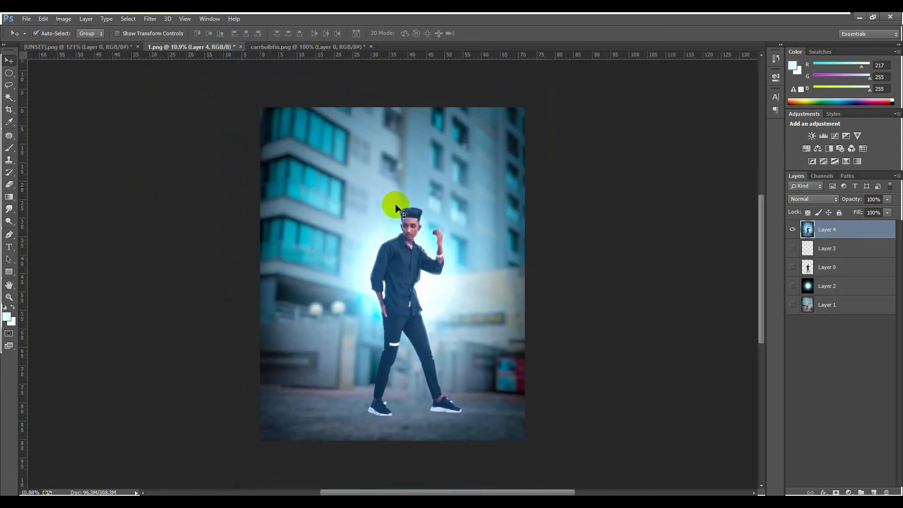
{"action": "scroll", "coordinate": [334, 306], "scroll_direction": "up", "scroll_amount": 1}
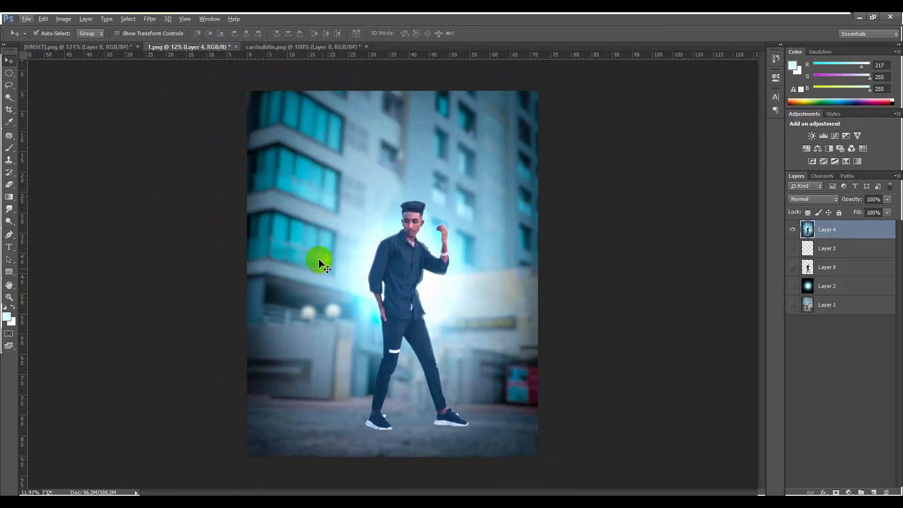